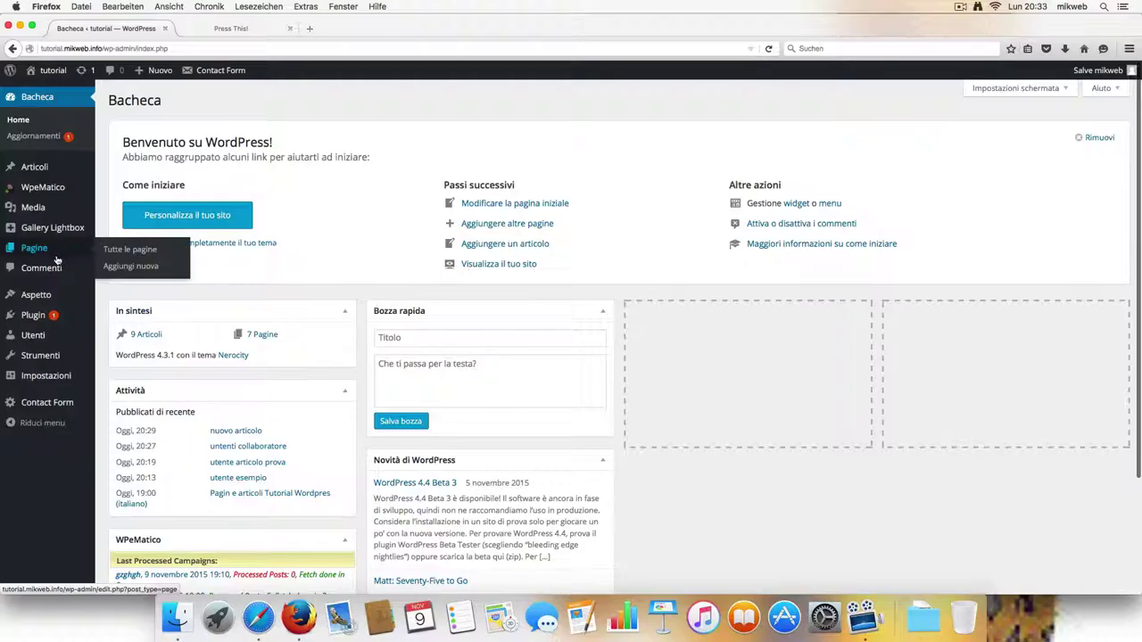
Open the General Settings and change the tagline to 'wordpress 4.3.1 tutorial'.
mouse_move(52, 318)
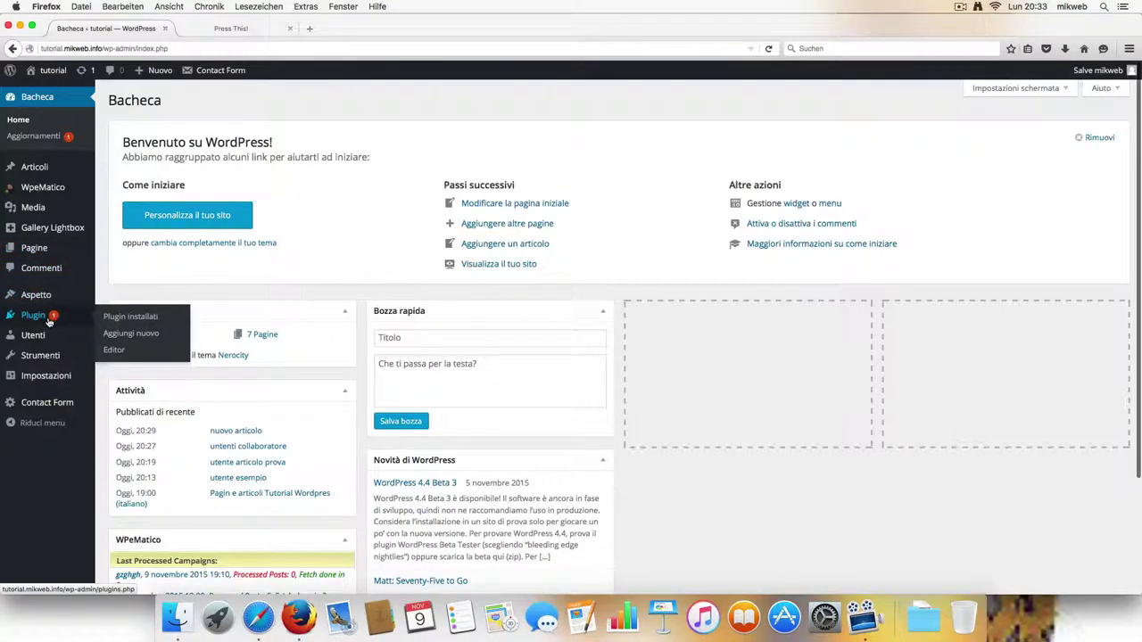
mouse_move(45, 380)
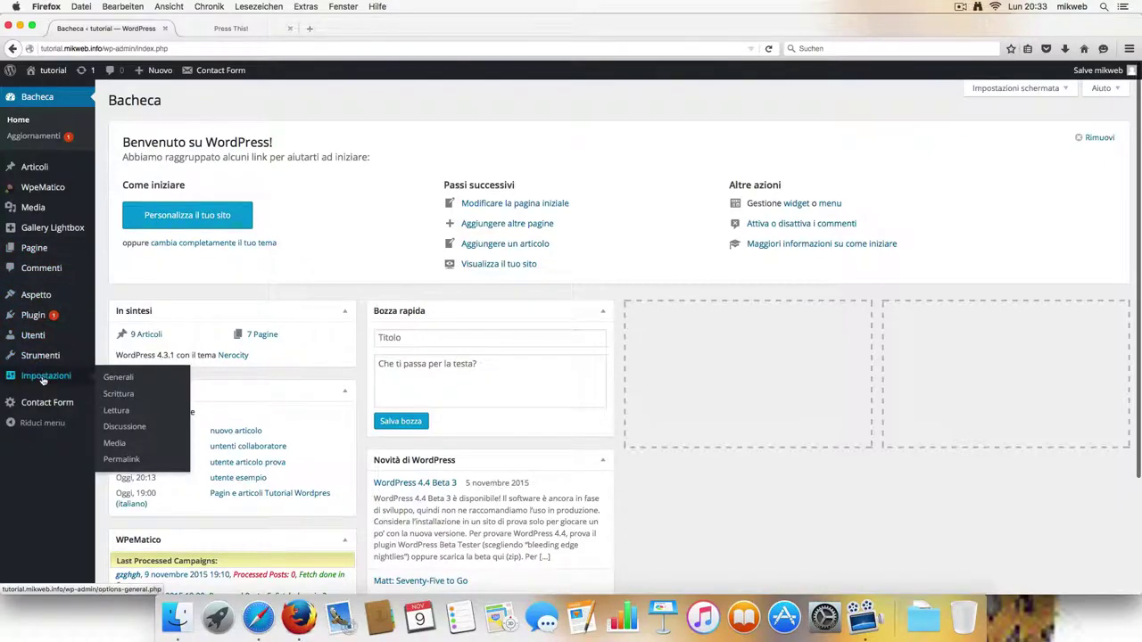
left_click(45, 378)
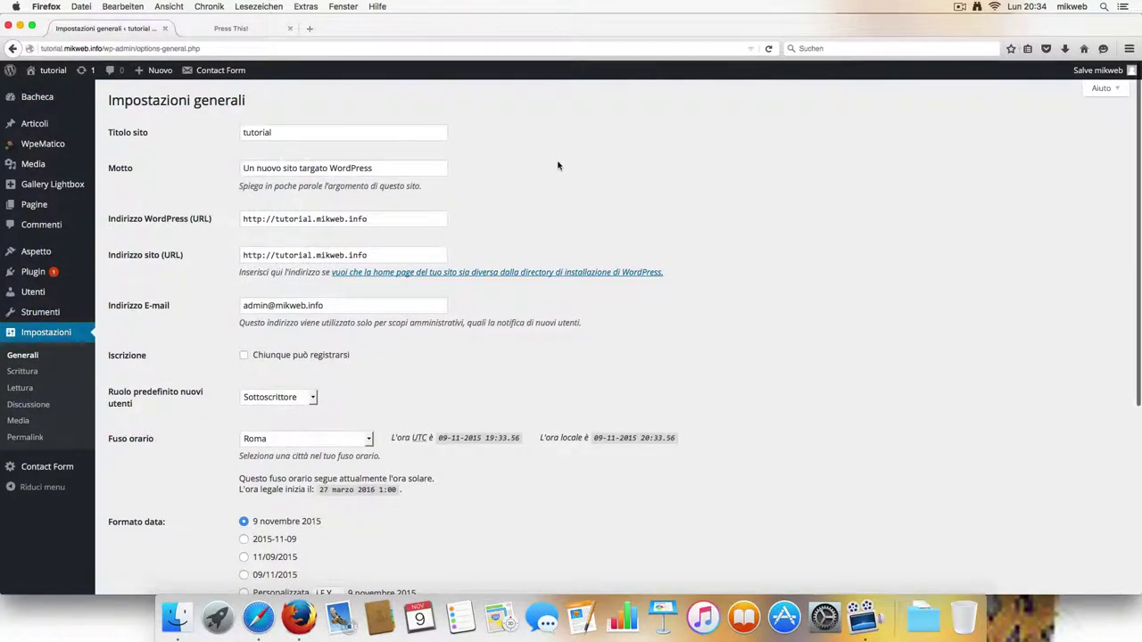
left_click(340, 132)
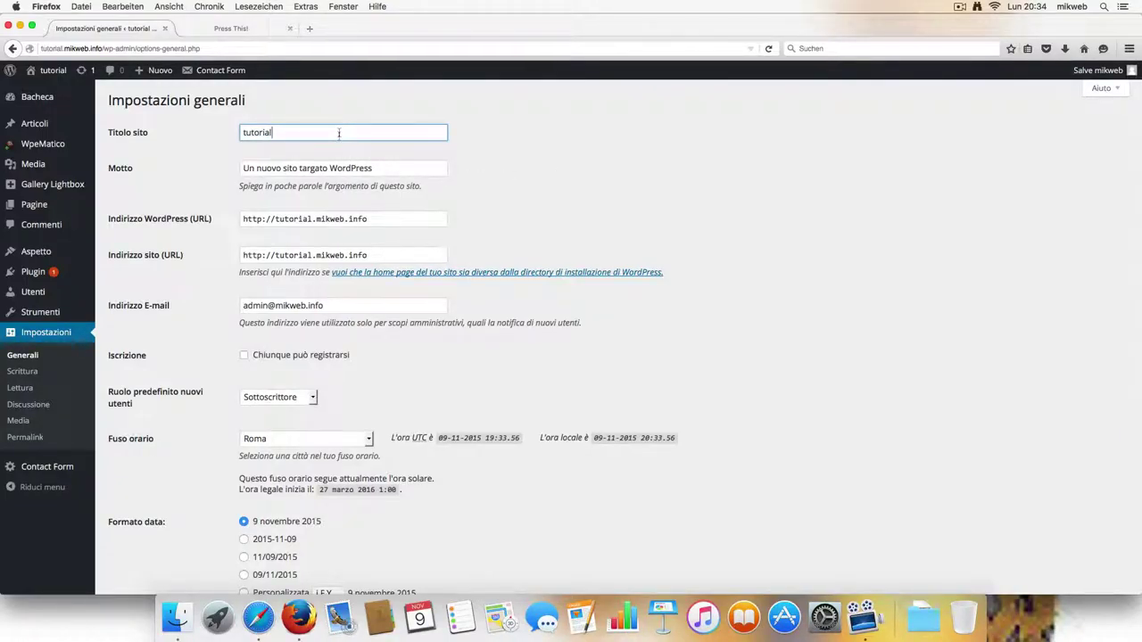
key("Tab")
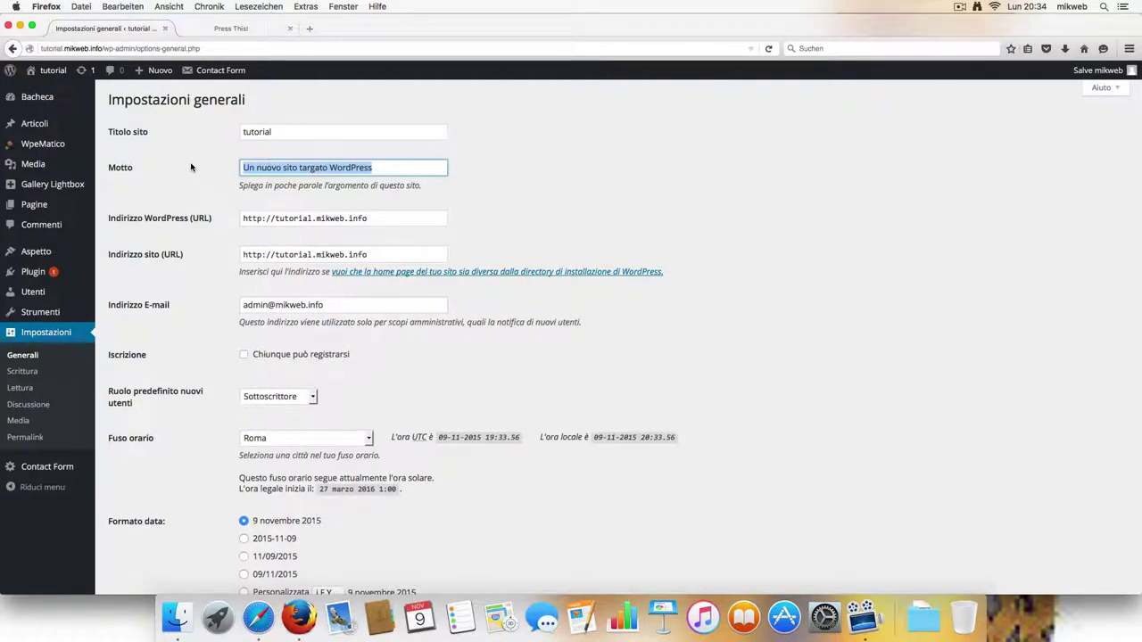
type("wor")
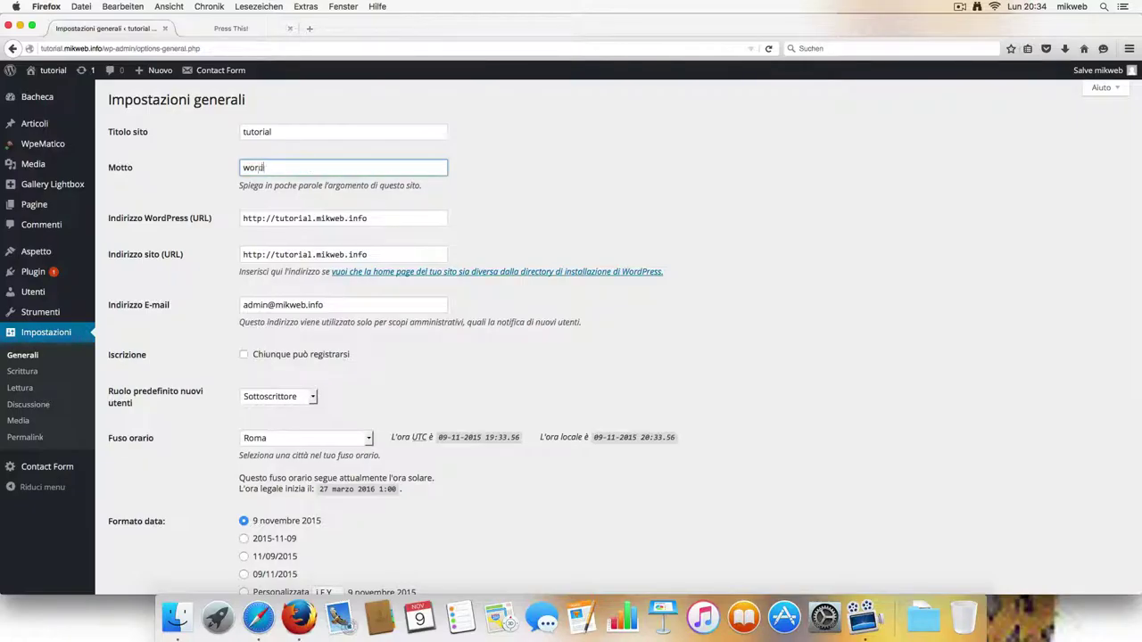
type("dpress 4.3.1")
key("BackSpace")
key("BackSpace")
Review the WordPress address and site e-mail fields, leaving them unchanged.
left_click(375, 219)
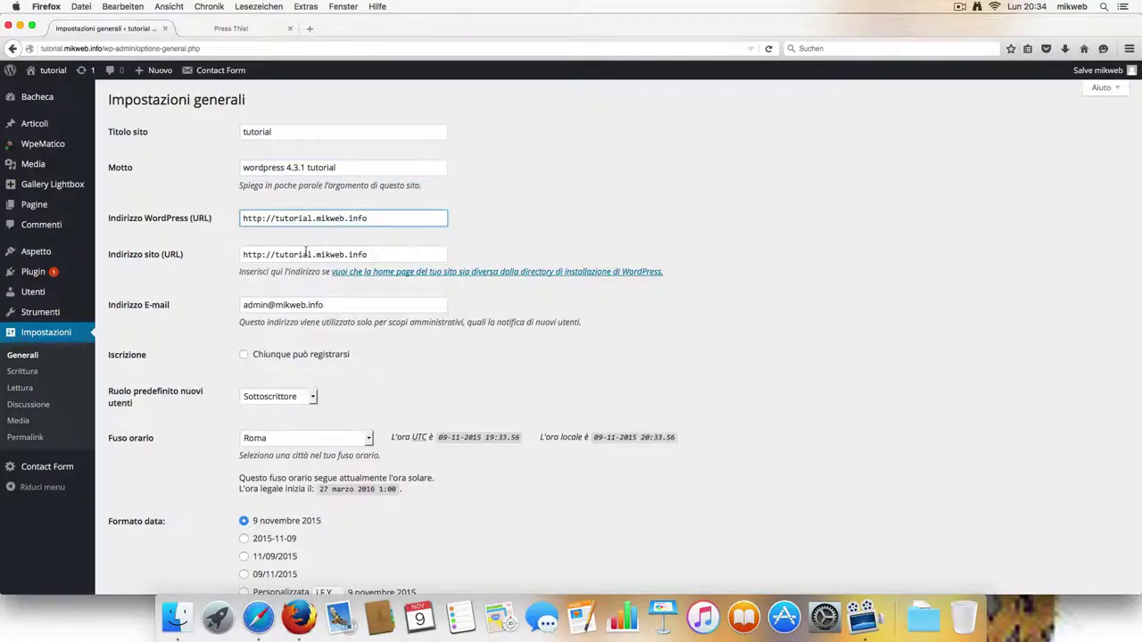
left_click(357, 305)
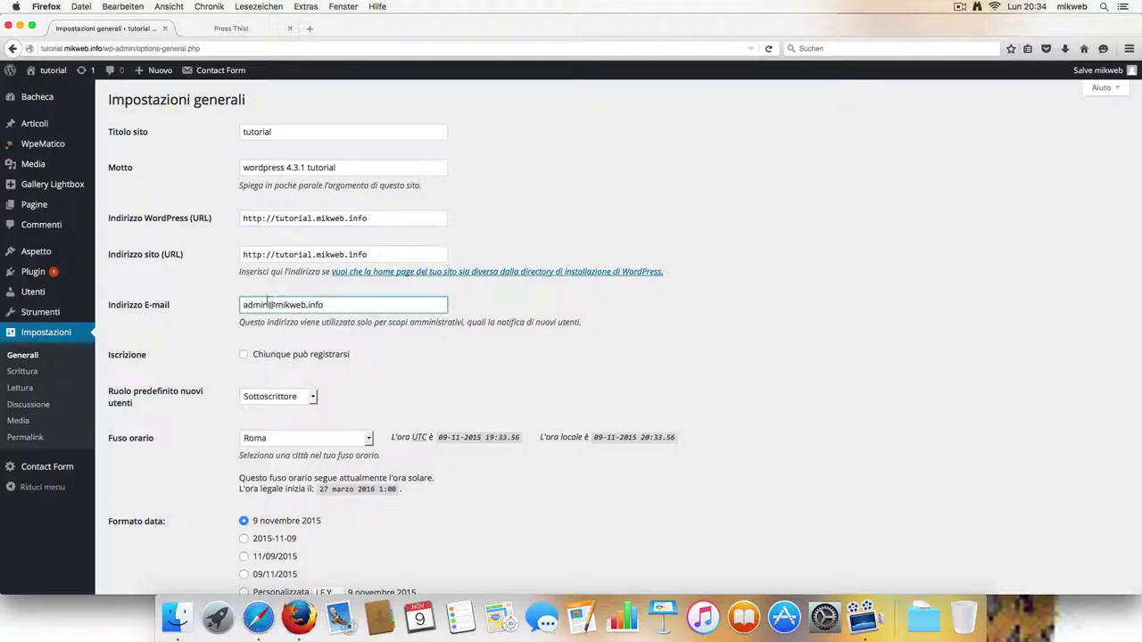
left_click_drag(267, 305, 220, 304)
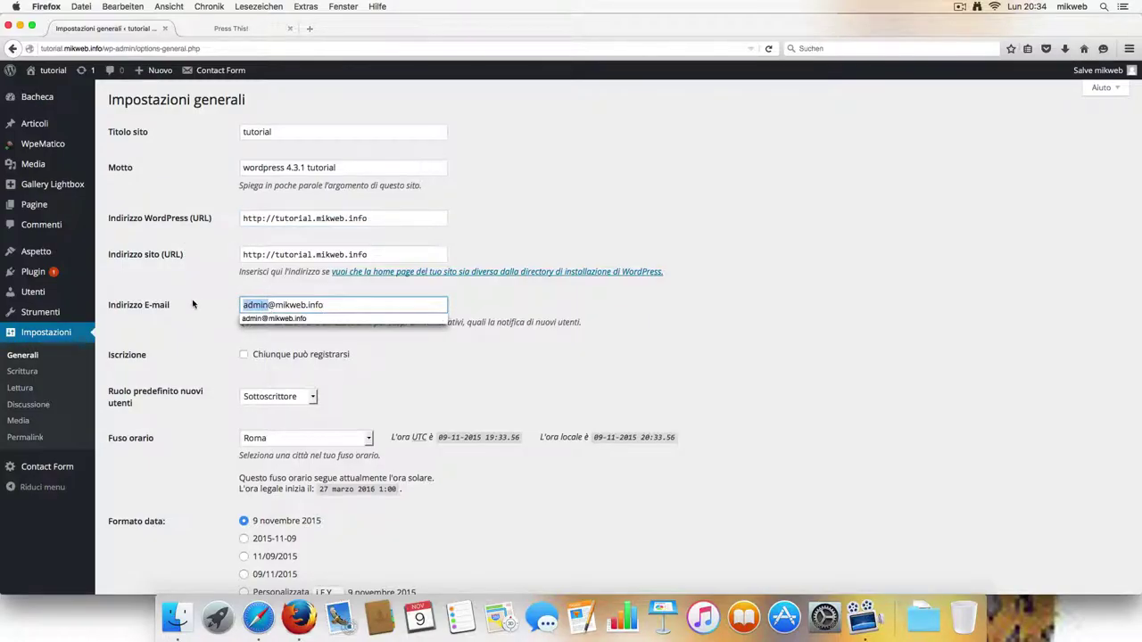
left_click(407, 304)
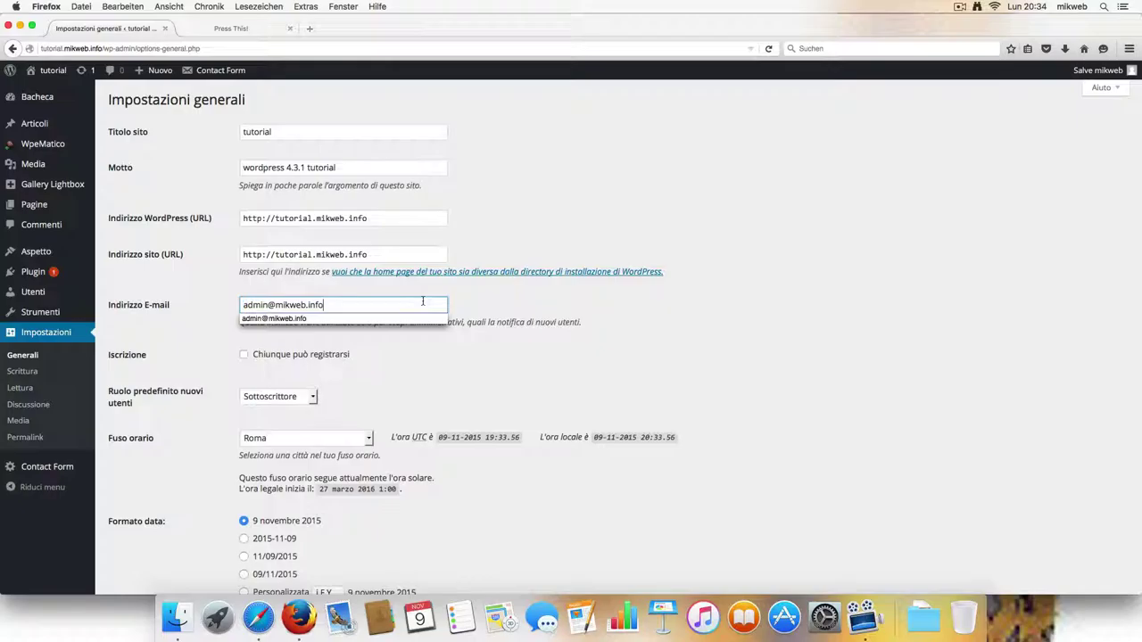
left_click(513, 309)
scroll(500, 327, "down", 1)
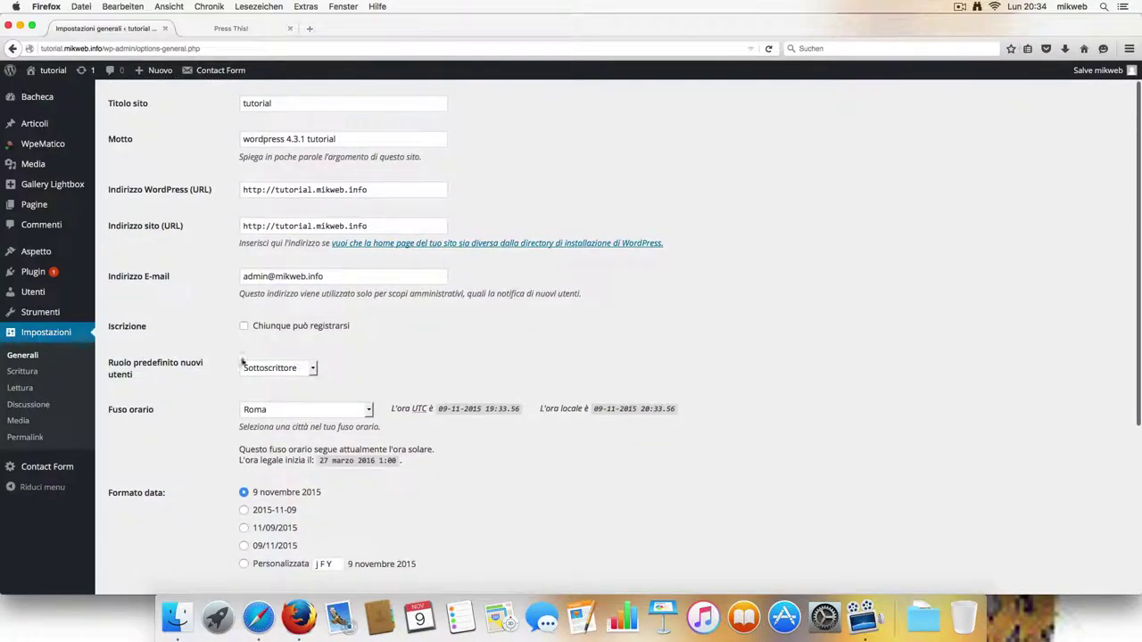
Review the Sottoscrittore default role and registration options, keeping the 9 novembre 2015 date format.
left_click(312, 369)
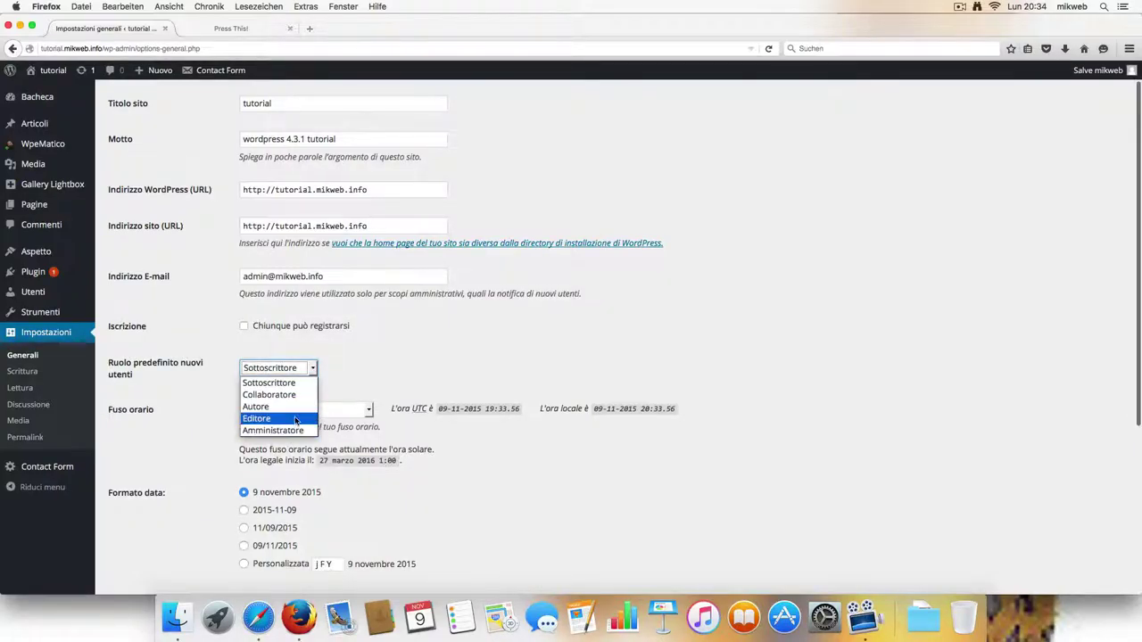
left_click(390, 377)
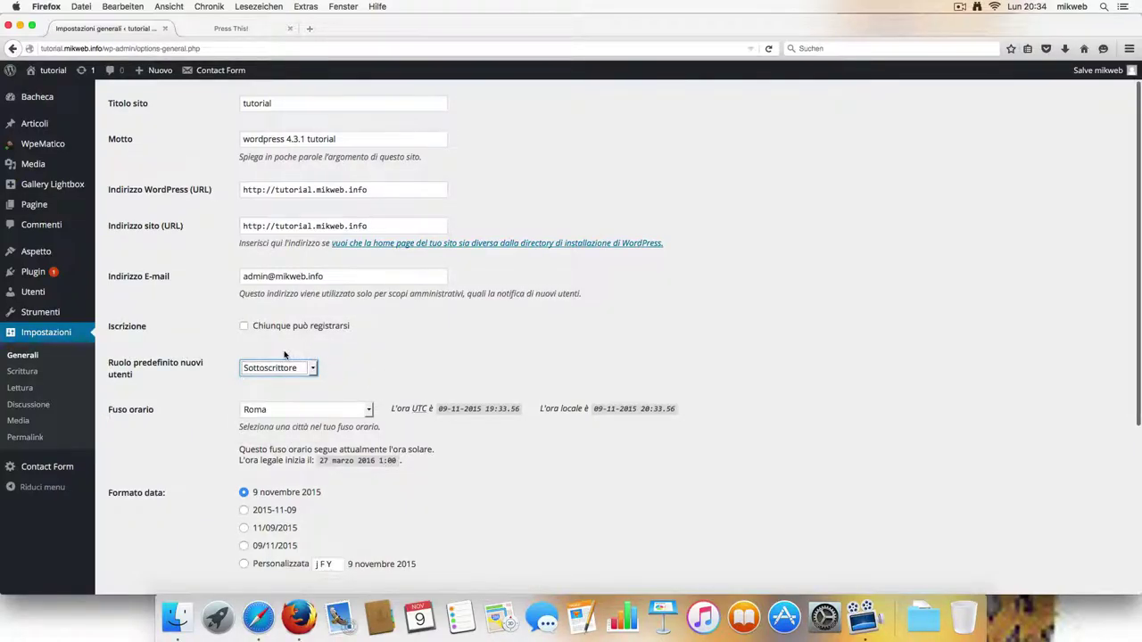
left_click(245, 327)
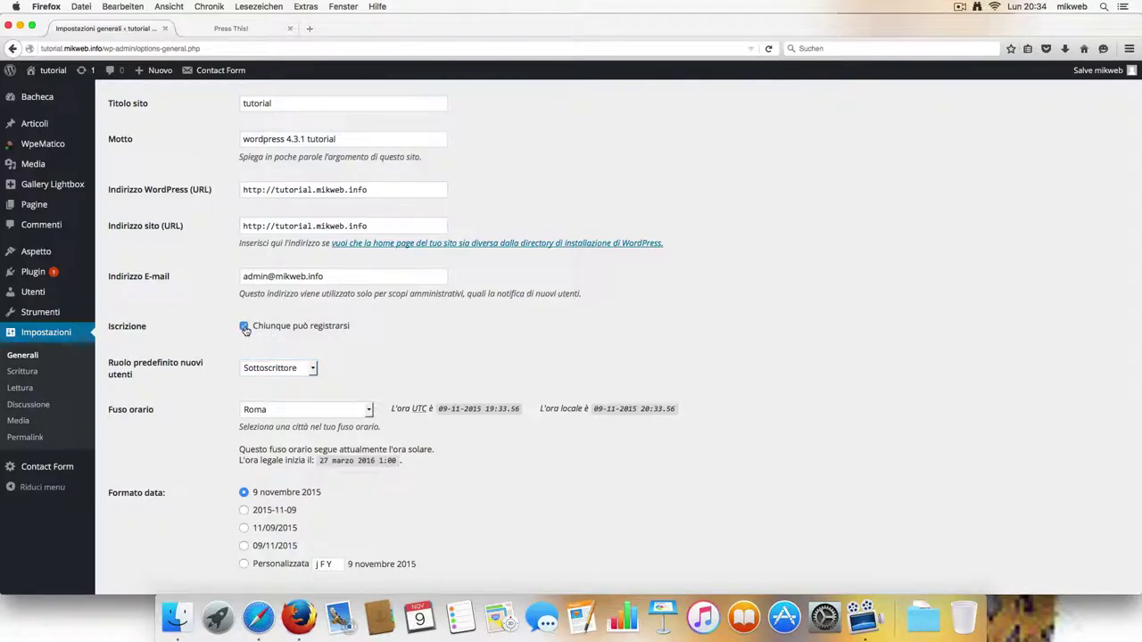
scroll(375, 349, "down", 2)
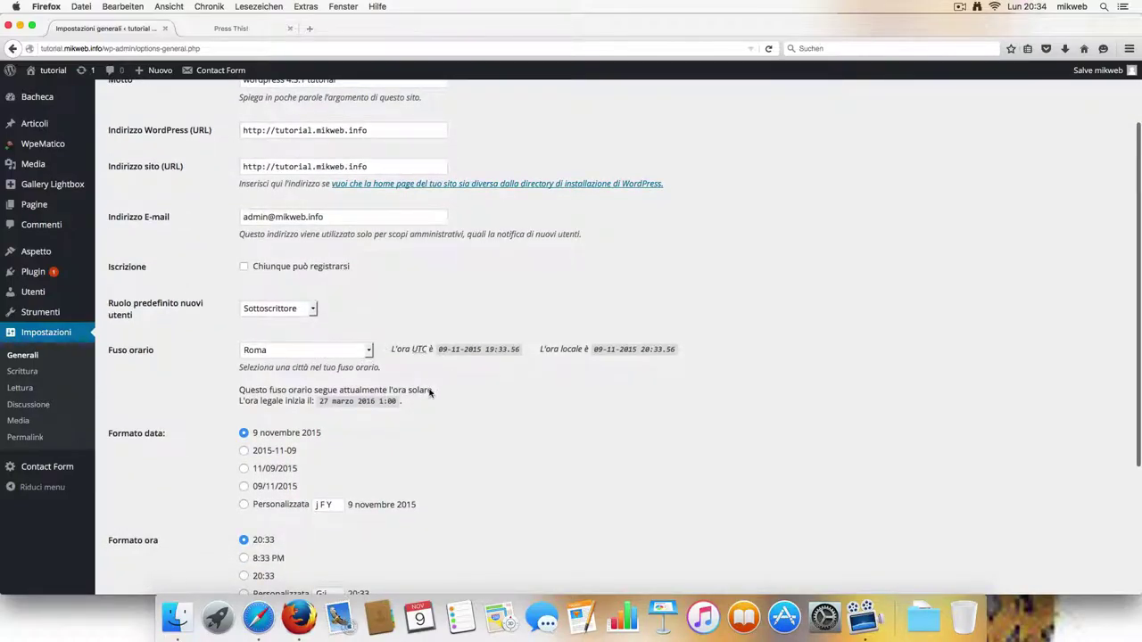
left_click(243, 451)
left_click(243, 434)
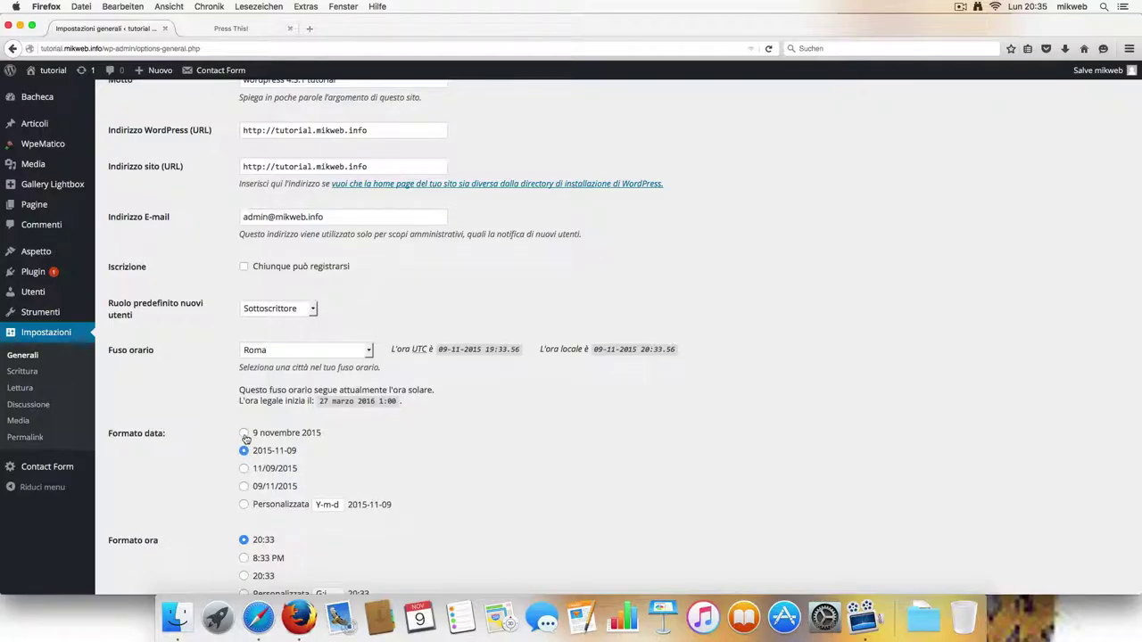
Keep the site language as Italiano and save the general settings.
scroll(425, 470, "down", 2)
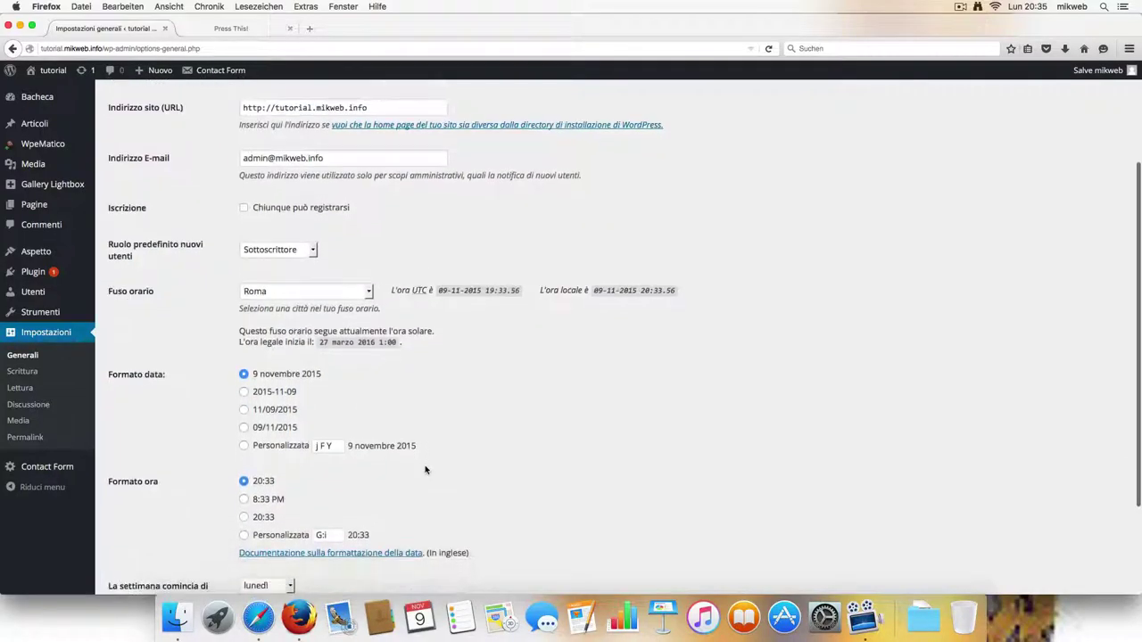
scroll(425, 471, "down", 2)
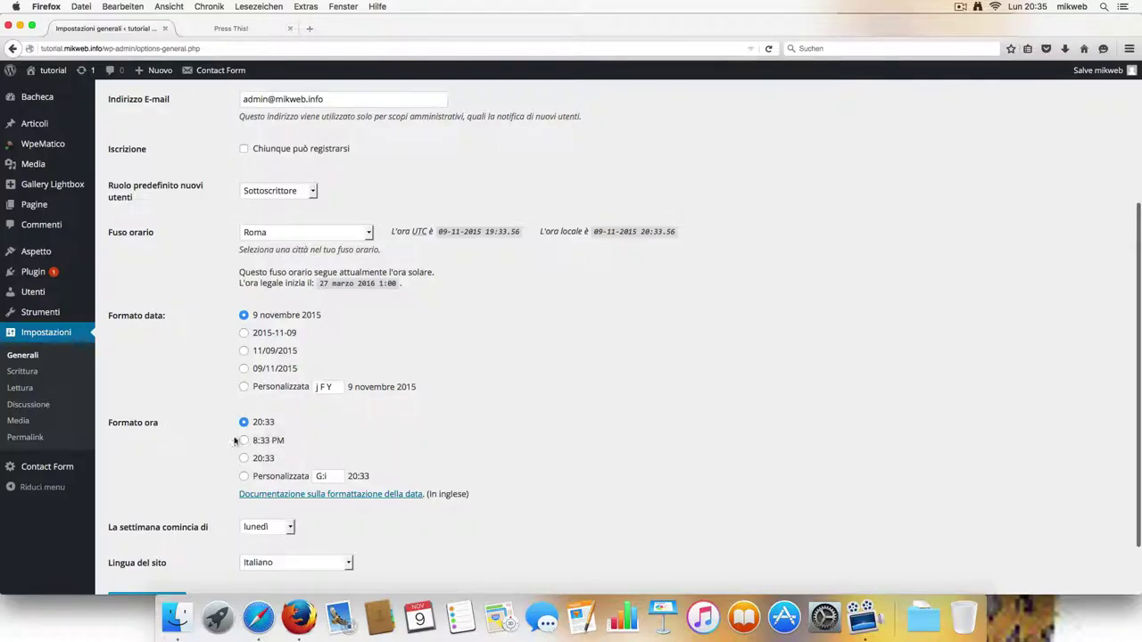
scroll(357, 439, "down", 1)
scroll(364, 439, "down", 1)
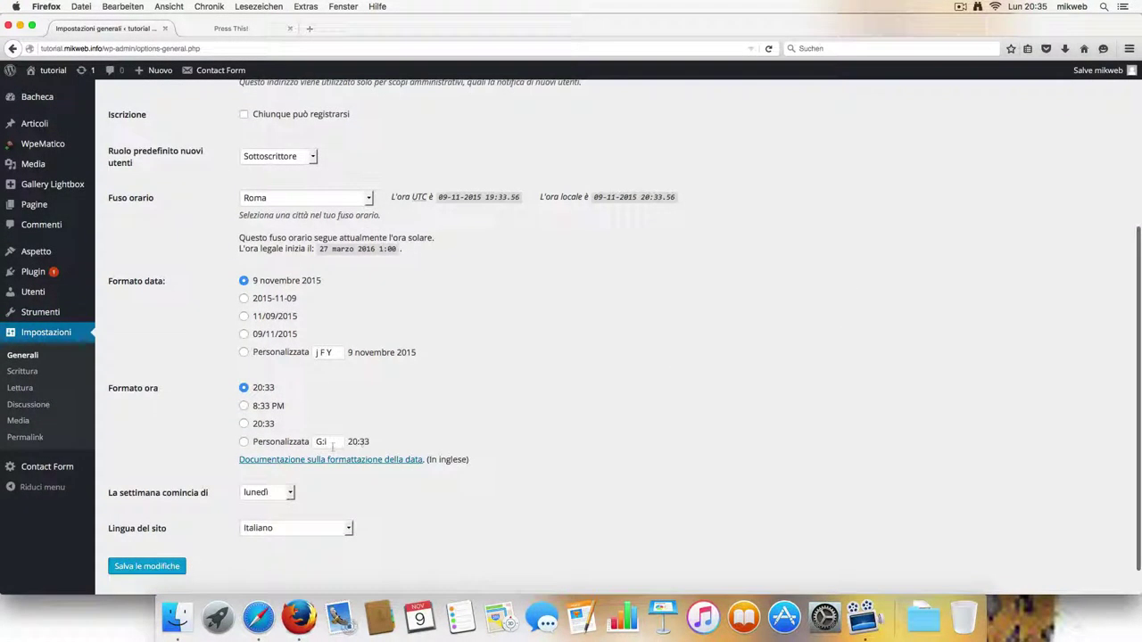
scroll(333, 450, "down", 1)
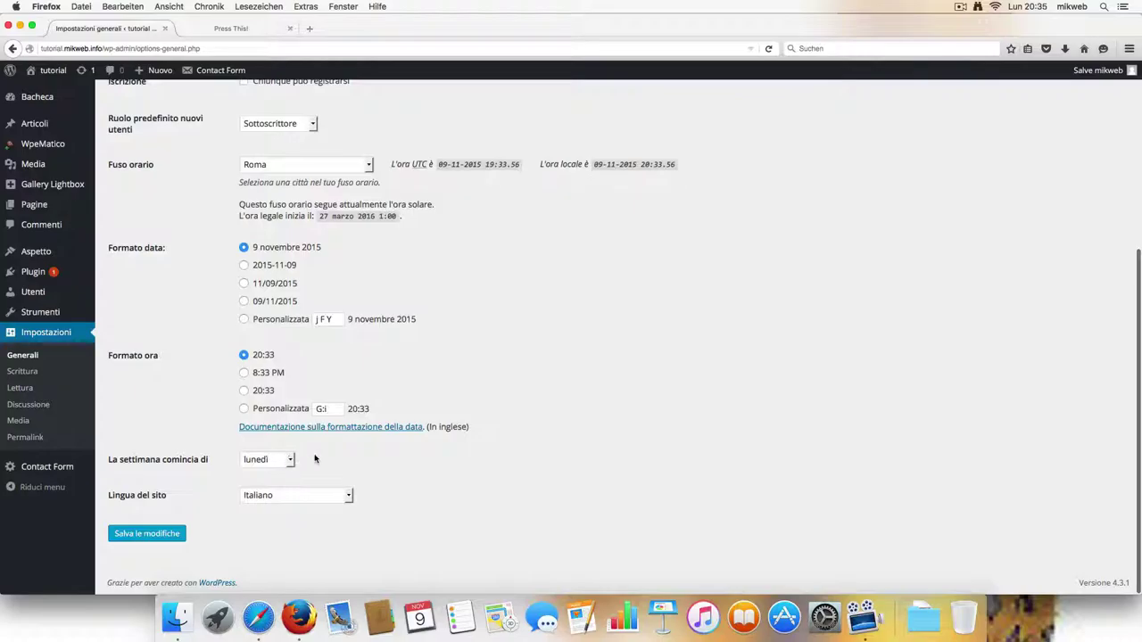
left_click(346, 495)
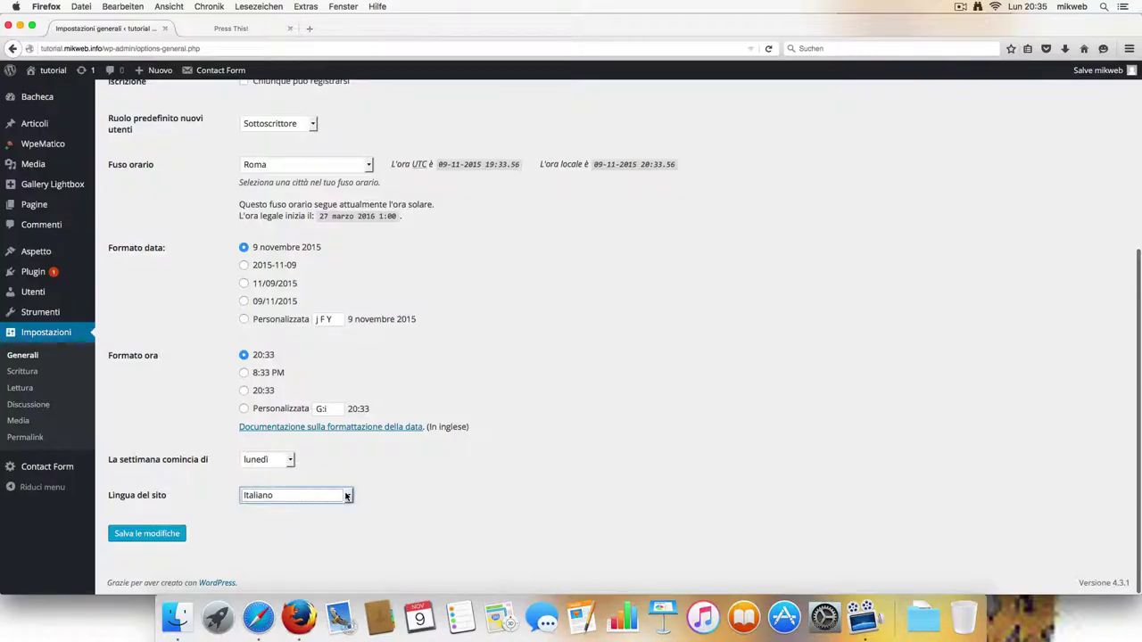
left_click(345, 497)
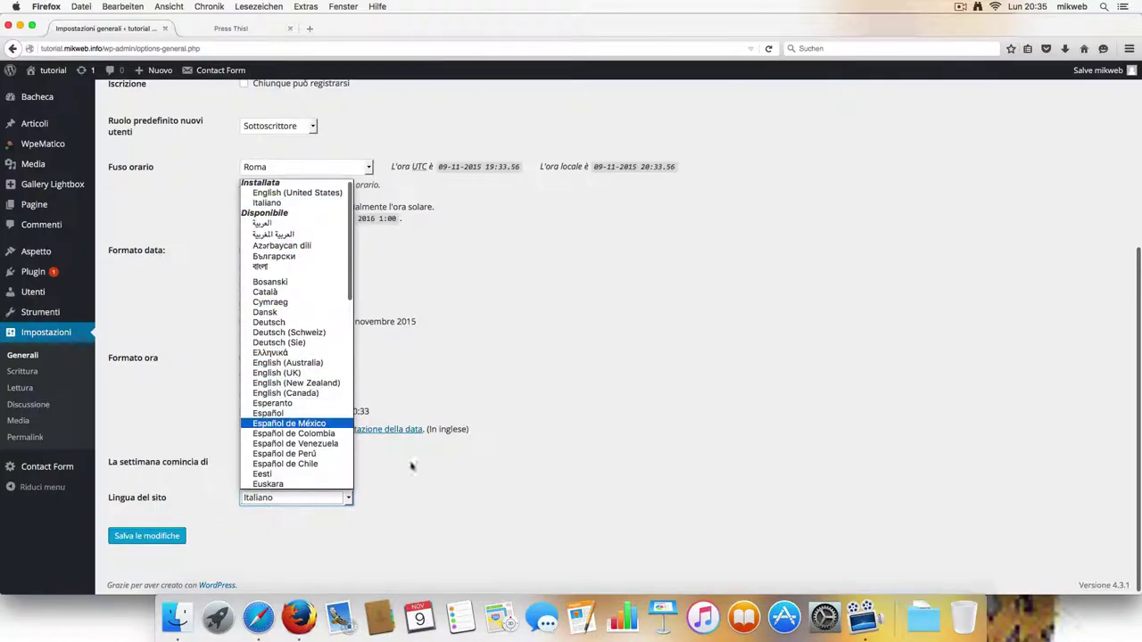
left_click(472, 489)
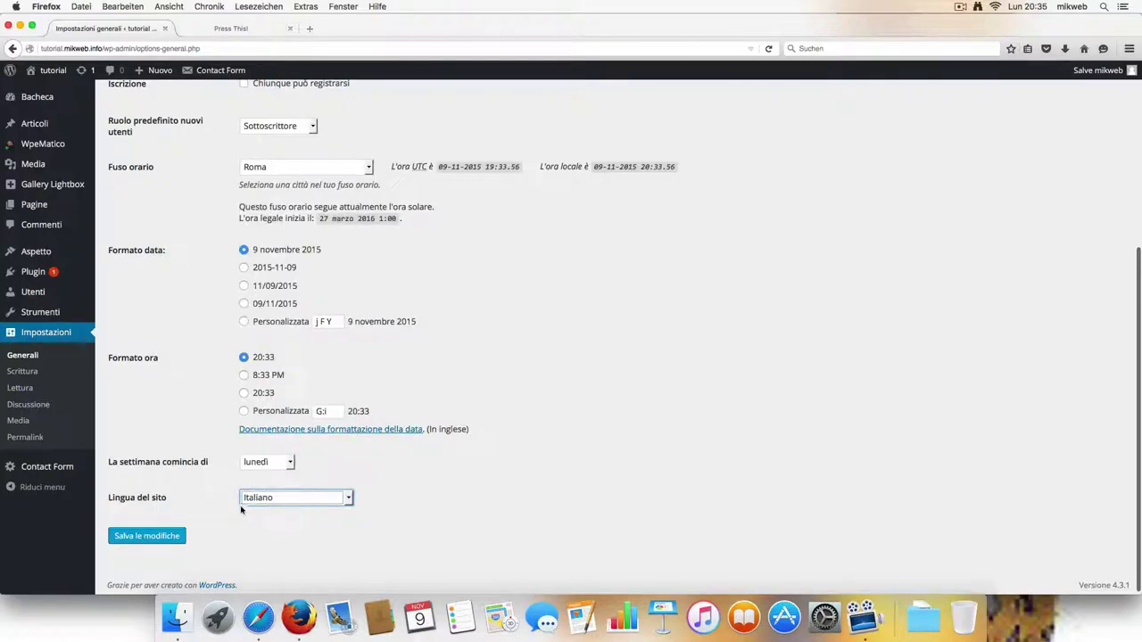
left_click(164, 538)
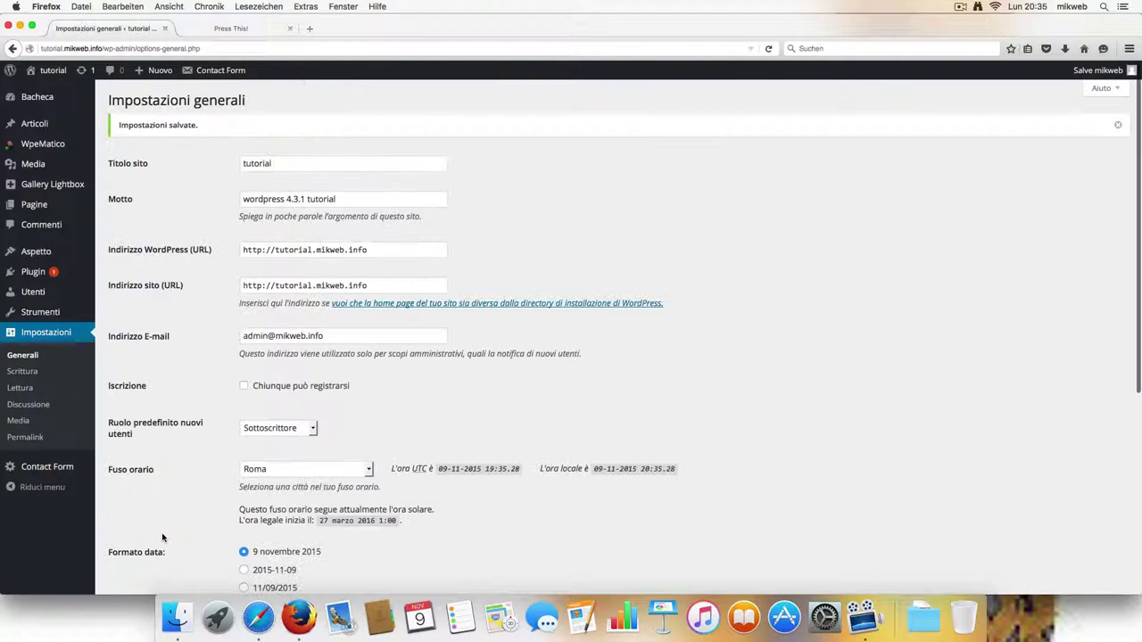
Open Writing Settings and check the default category (Senza categoria) and post format (Standard) without changes.
left_click(33, 375)
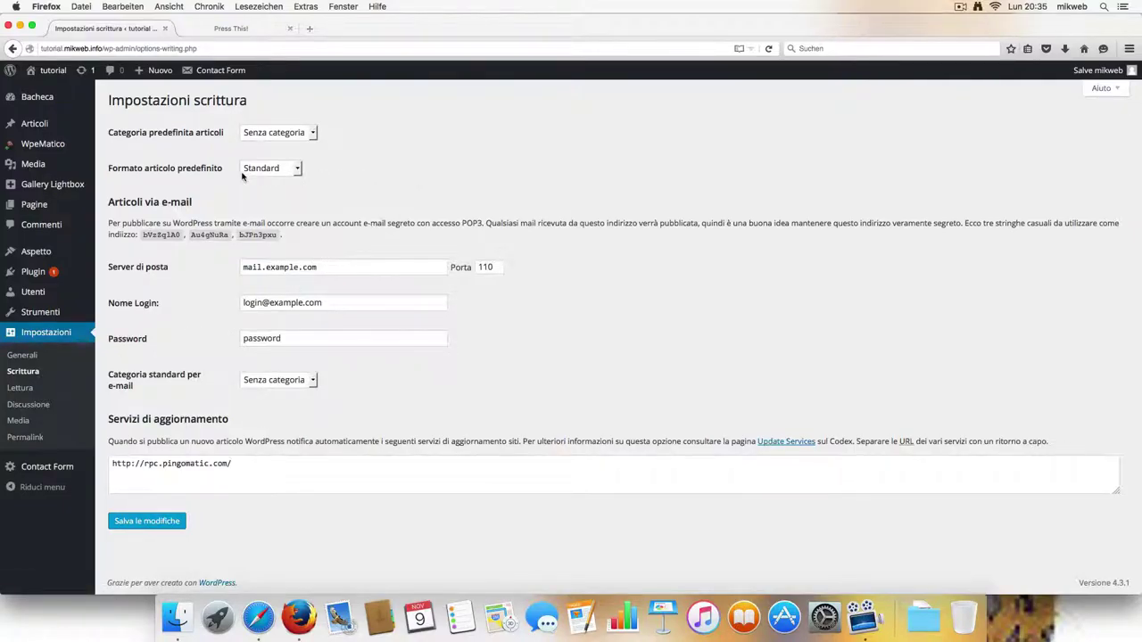
left_click(309, 136)
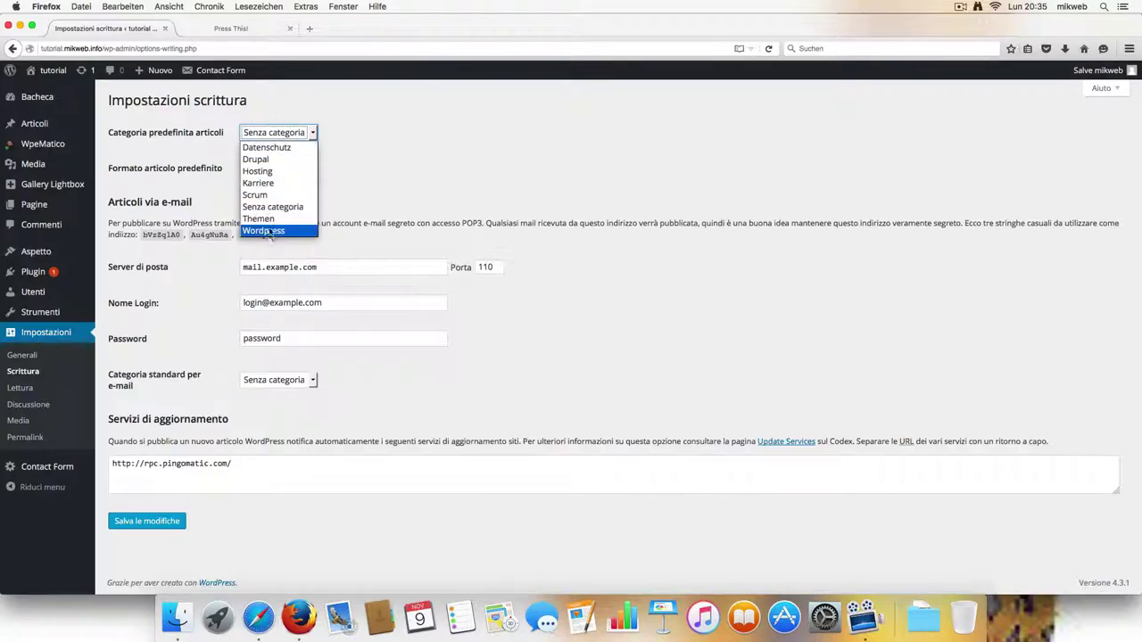
left_click(393, 150)
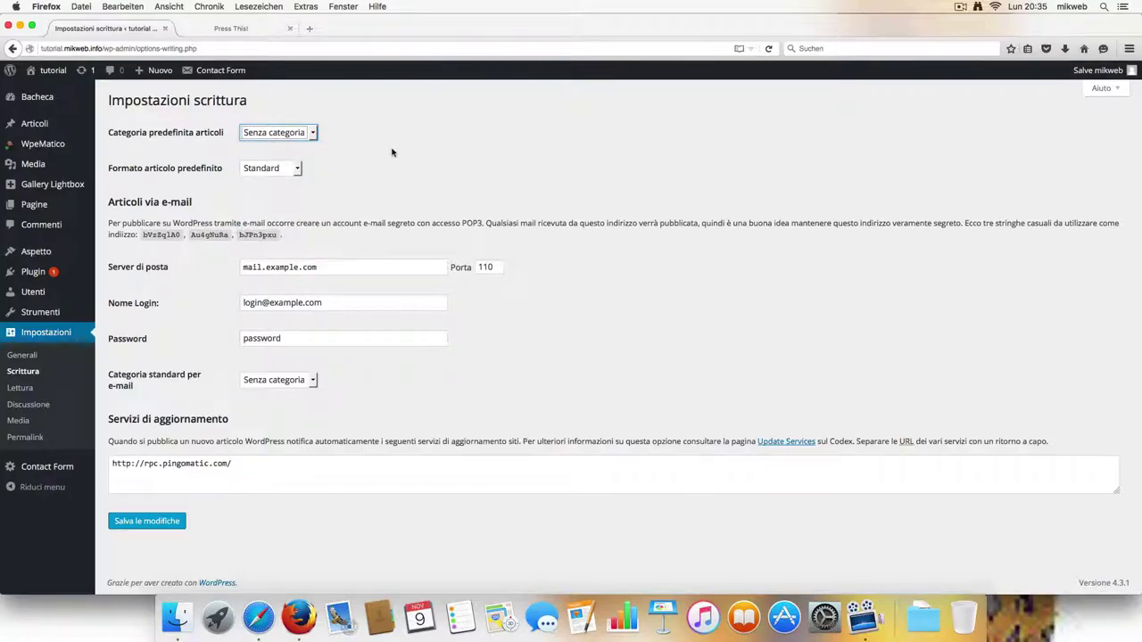
left_click(301, 171)
left_click(298, 169)
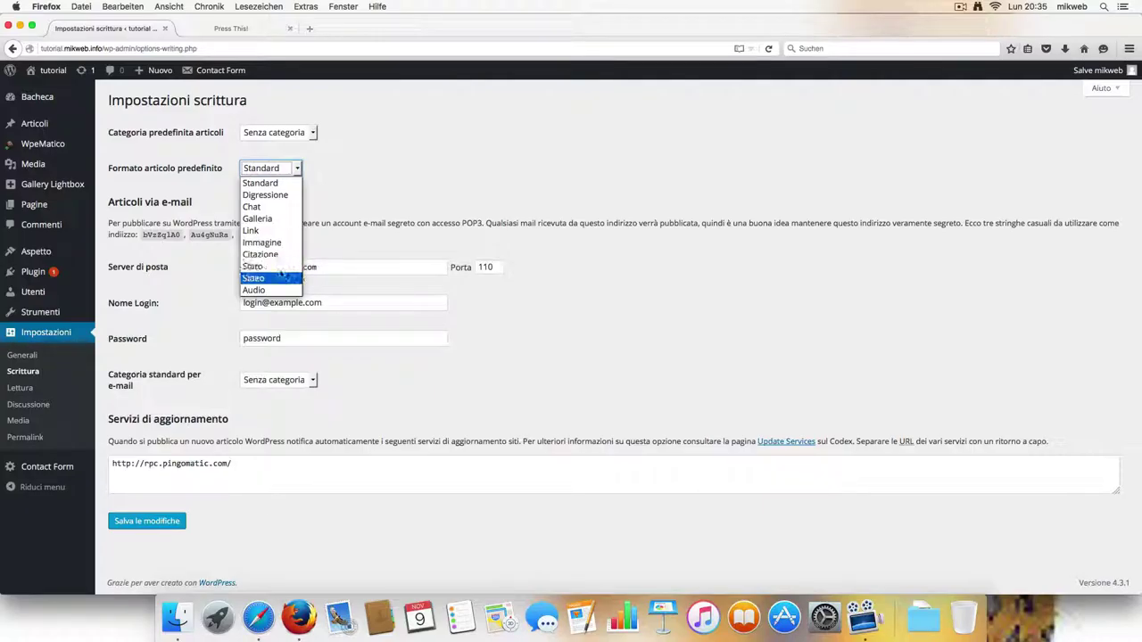
left_click(371, 188)
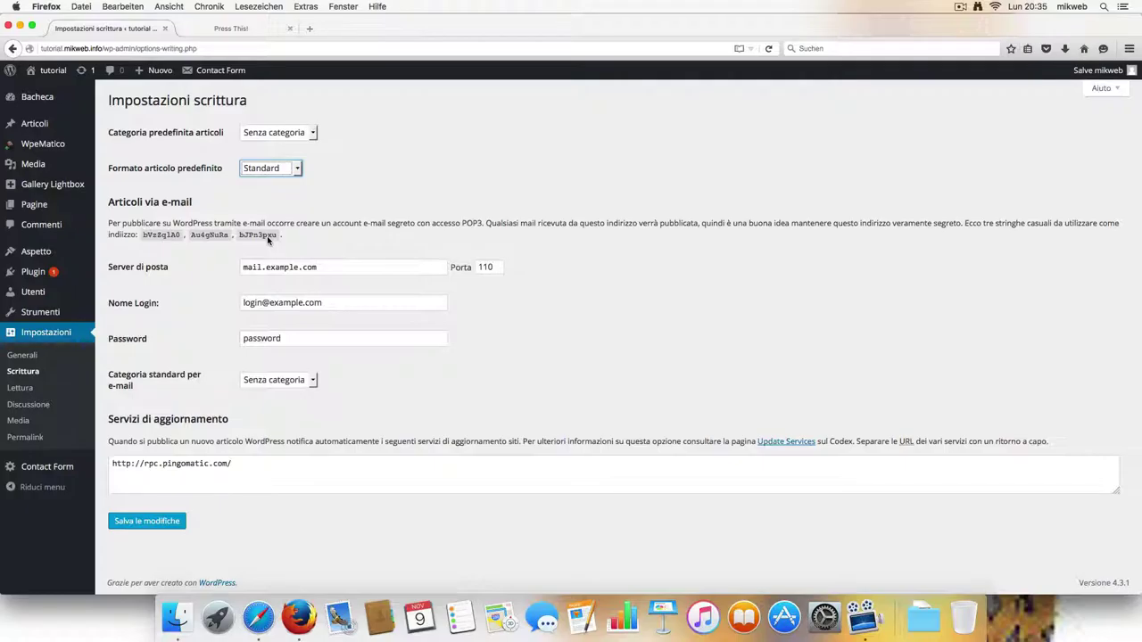
Set the post-via-e-mail mail server to smtp.googlemail.com on port 465.
triple_click(361, 270)
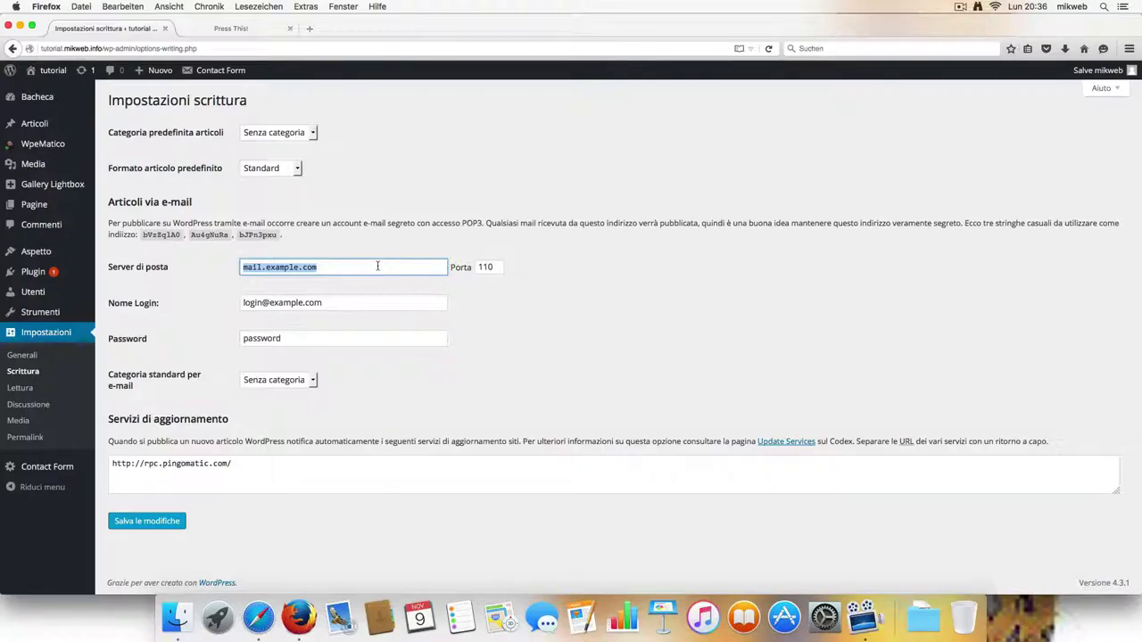
key("BackSpace")
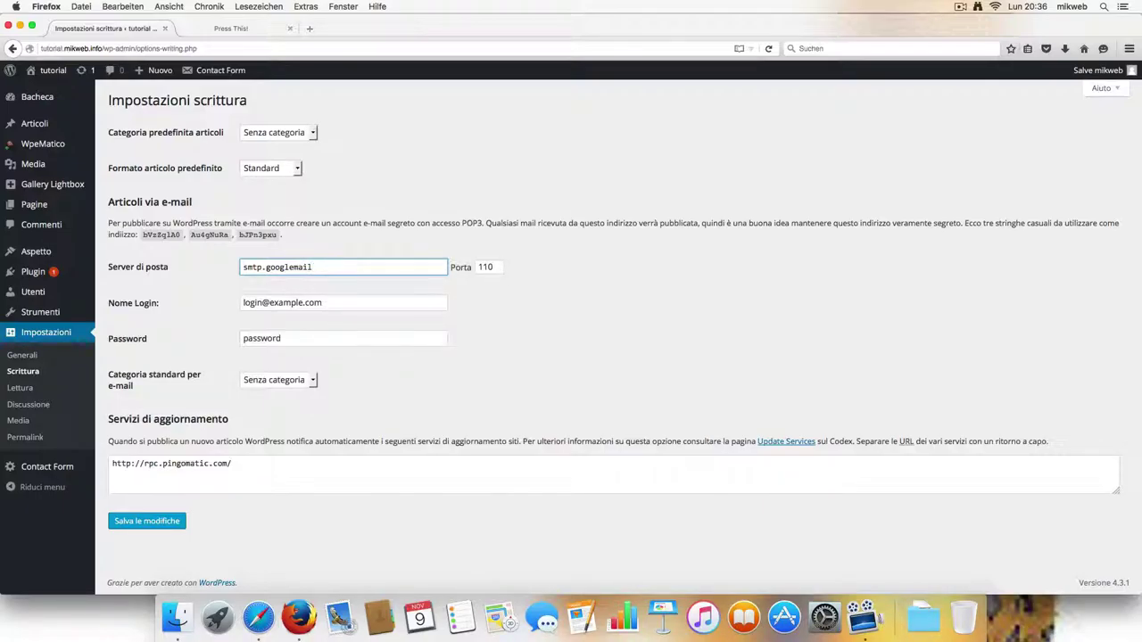
type("com")
key("Tab")
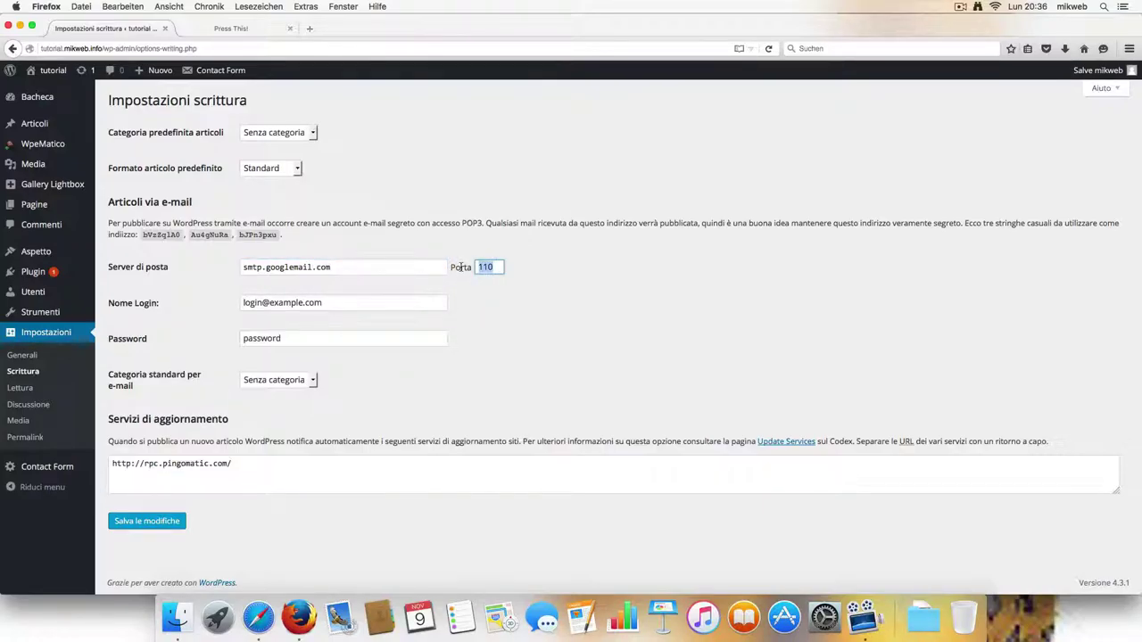
type("465")
Replace the login with the mail account's e-mail address, then check the password and category fields.
left_click(371, 304)
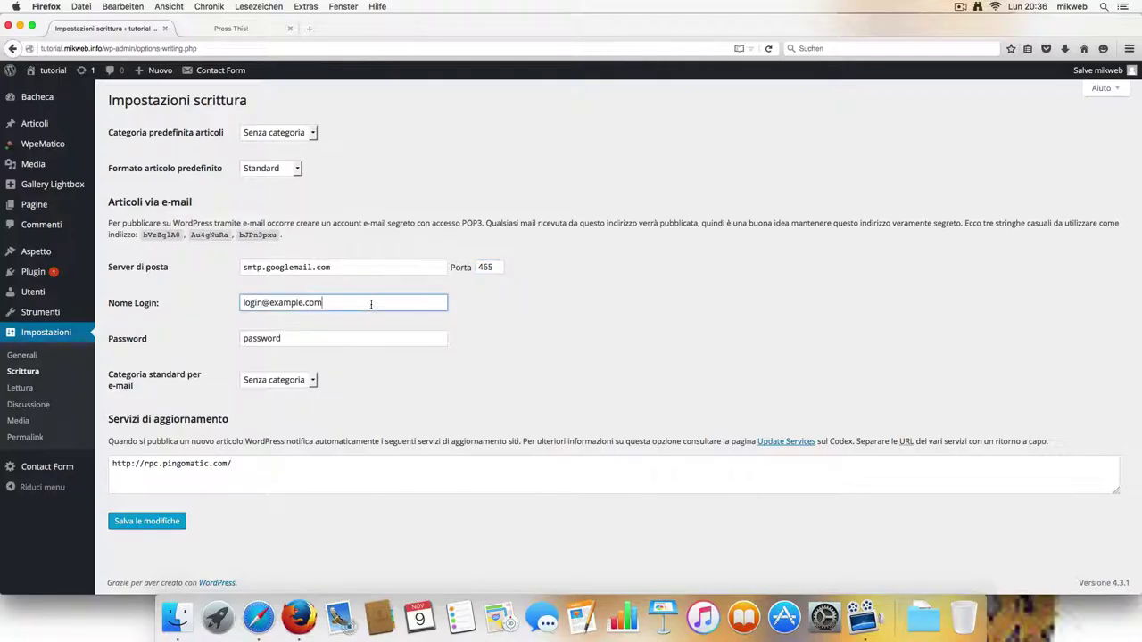
left_click_drag(359, 303, 270, 303)
left_click_drag(343, 304, 234, 303)
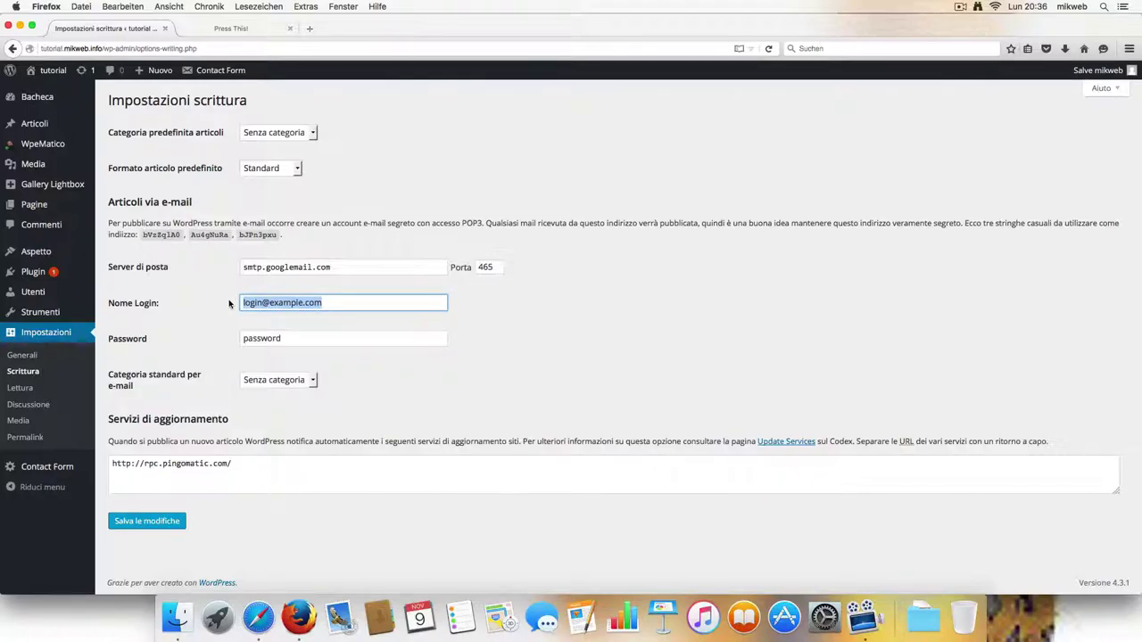
type("email")
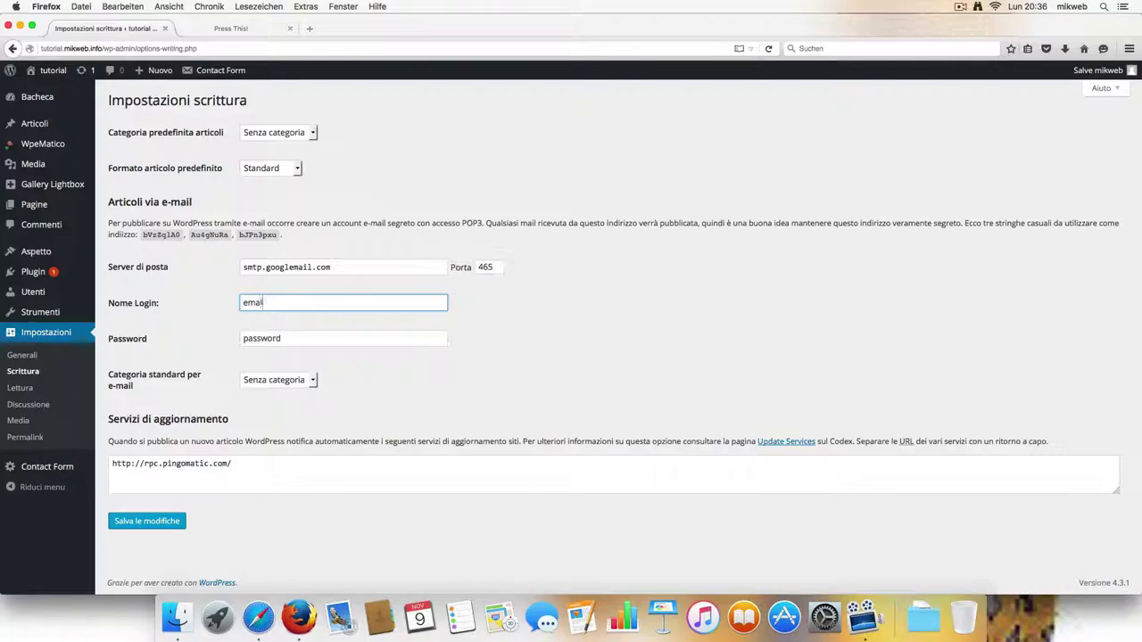
type("@gmal.com")
left_click(306, 343)
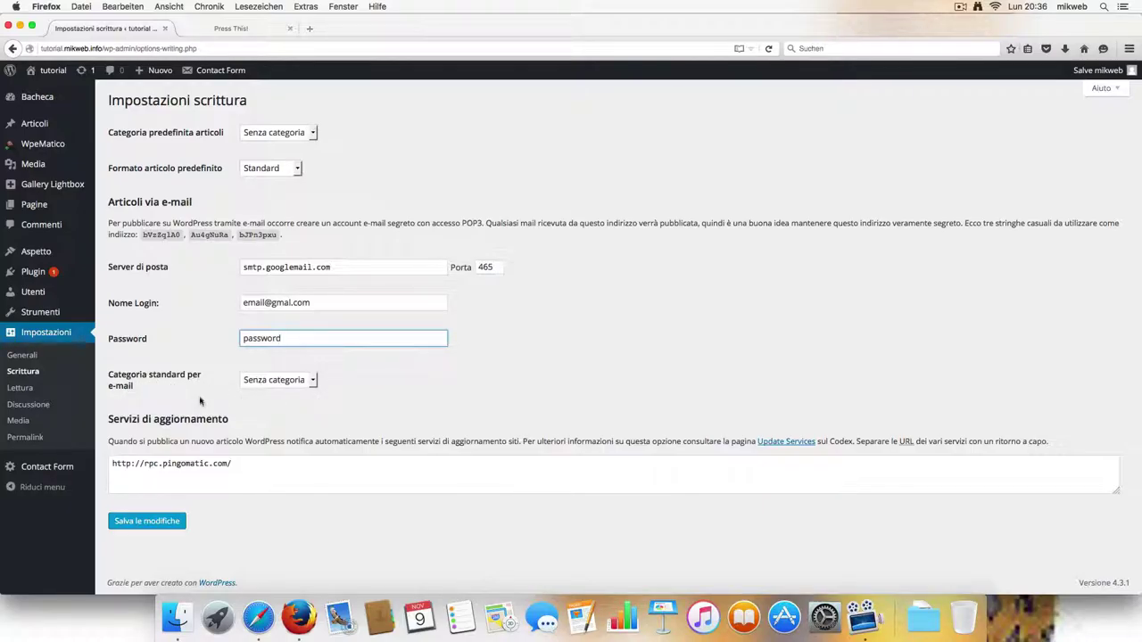
left_click(307, 386)
left_click(307, 387)
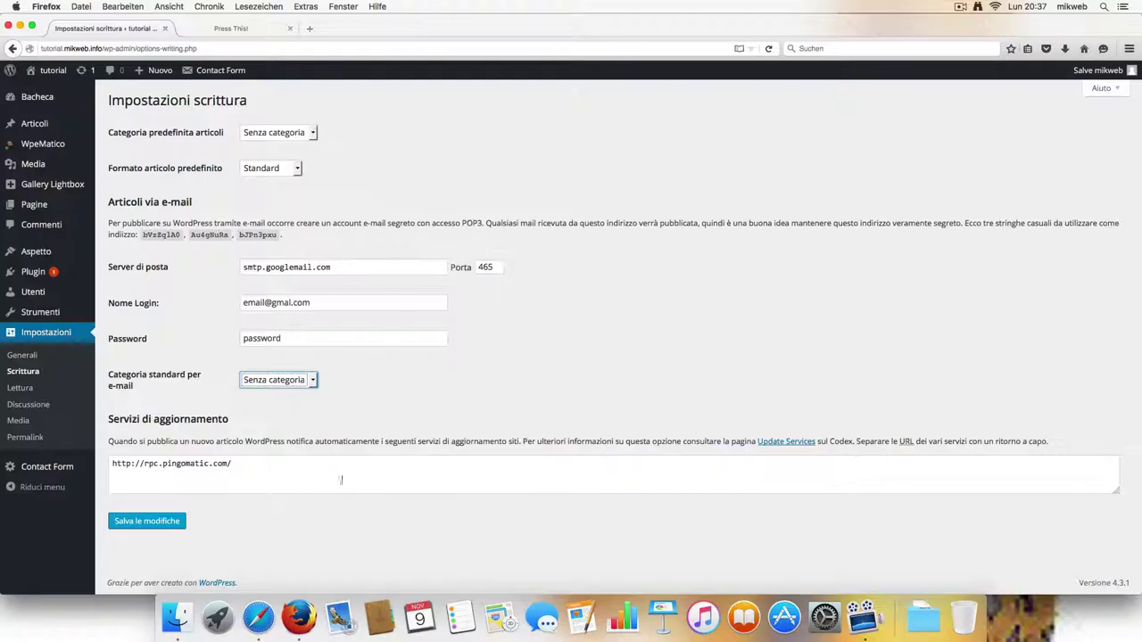
Open Reading Settings to review the static front page and 10 posts per blog page.
left_click(19, 389)
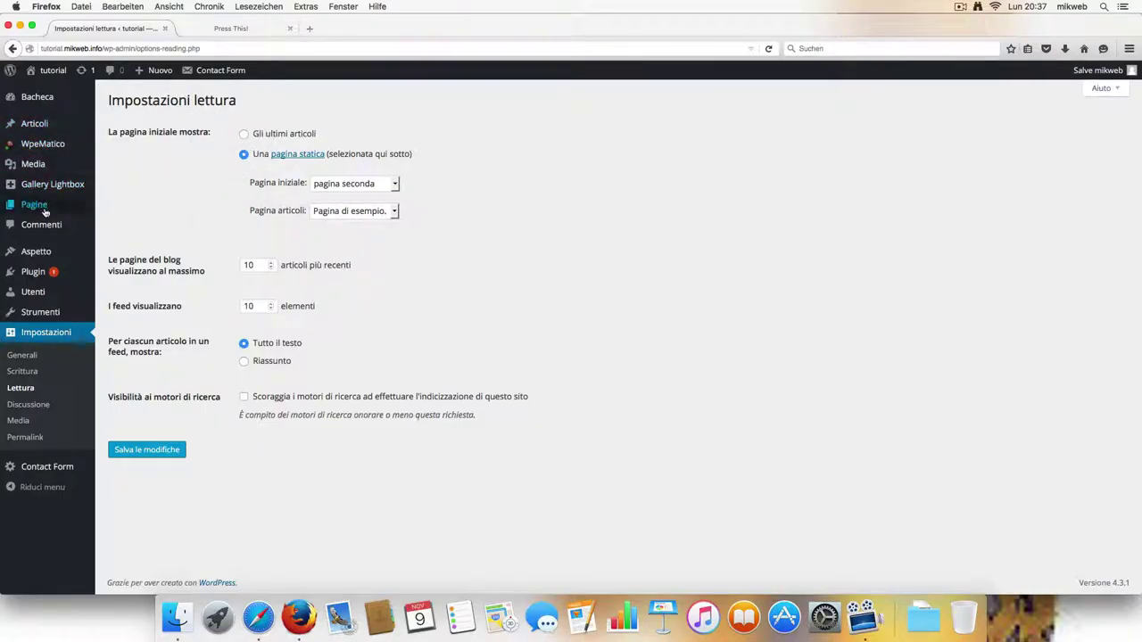
mouse_move(51, 300)
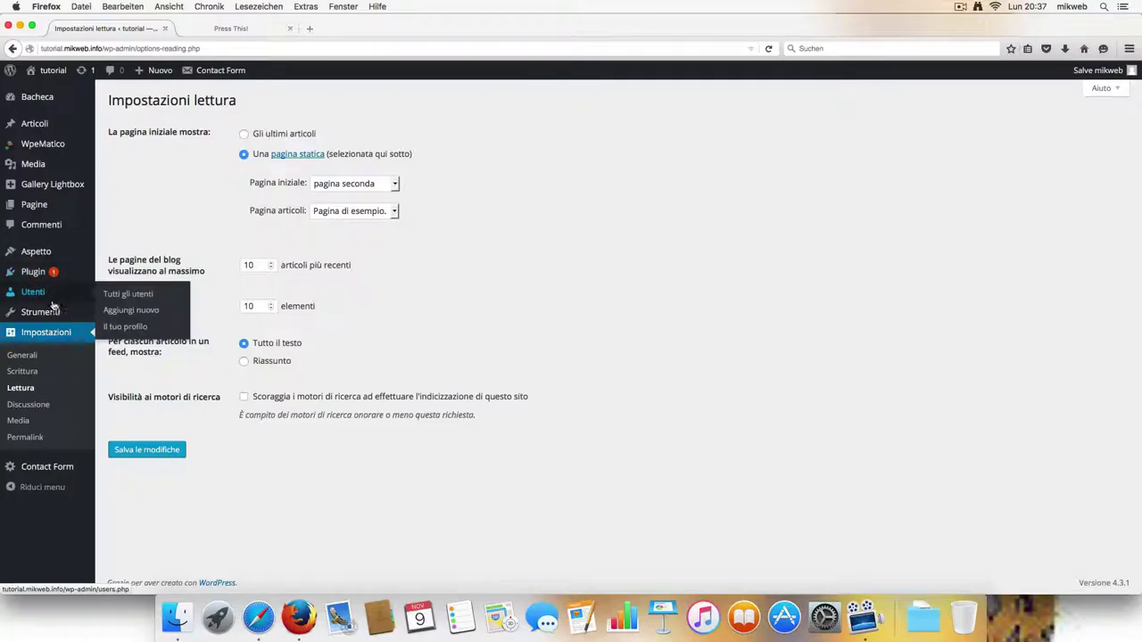
mouse_move(43, 255)
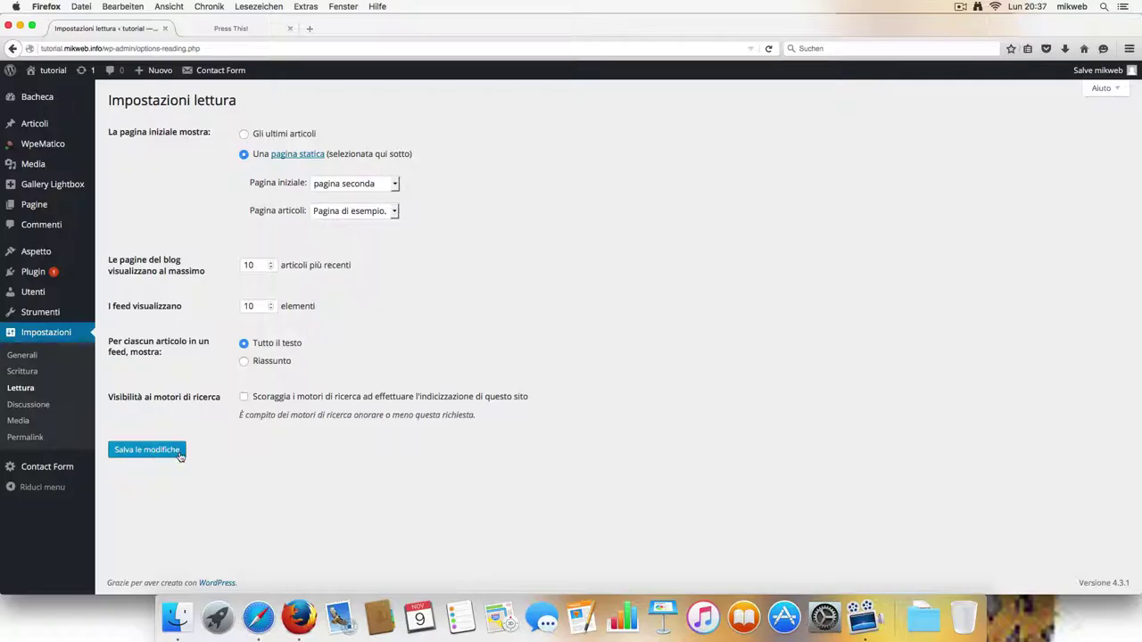
Open the Discussion settings and scroll down to the Avatar standard options.
left_click(35, 405)
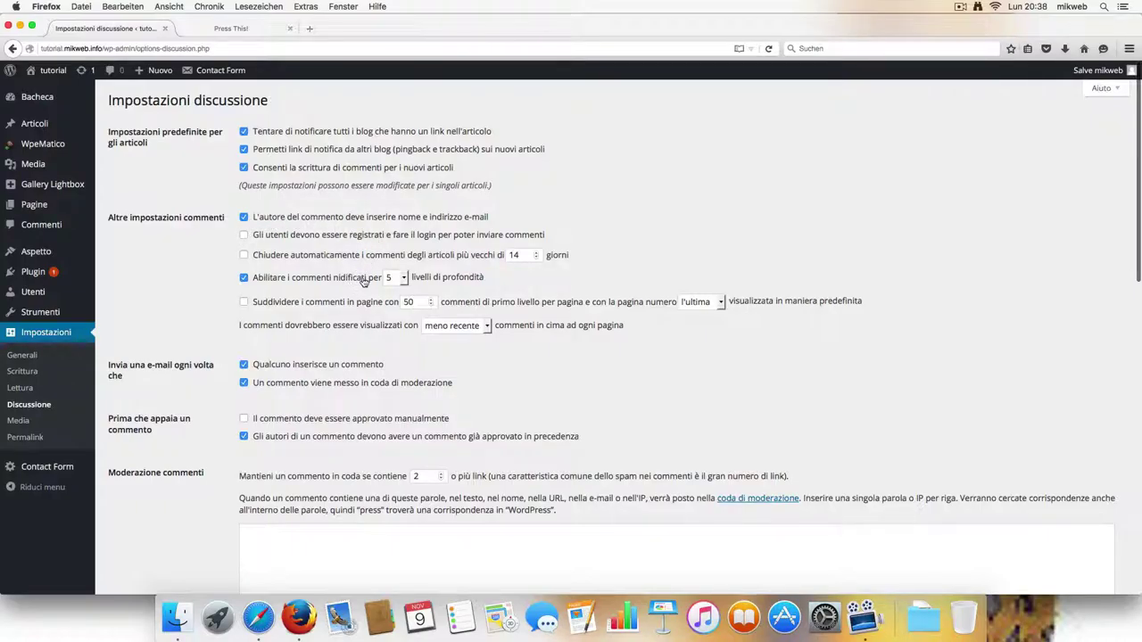
scroll(363, 280, "down", 1)
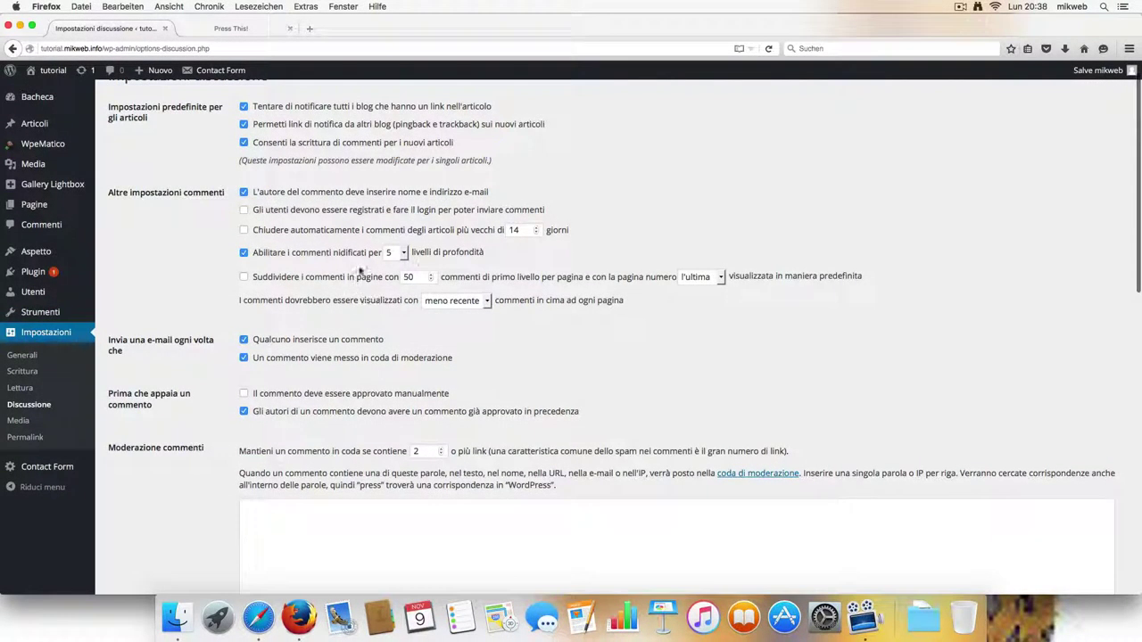
scroll(353, 318, "down", 1)
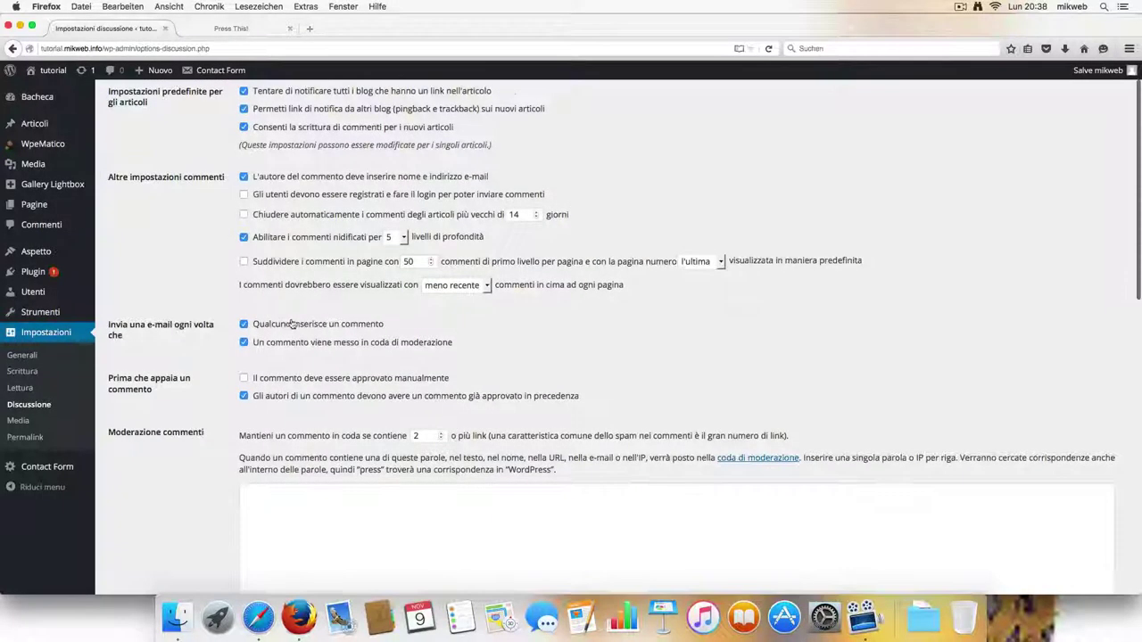
scroll(291, 324, "down", 1)
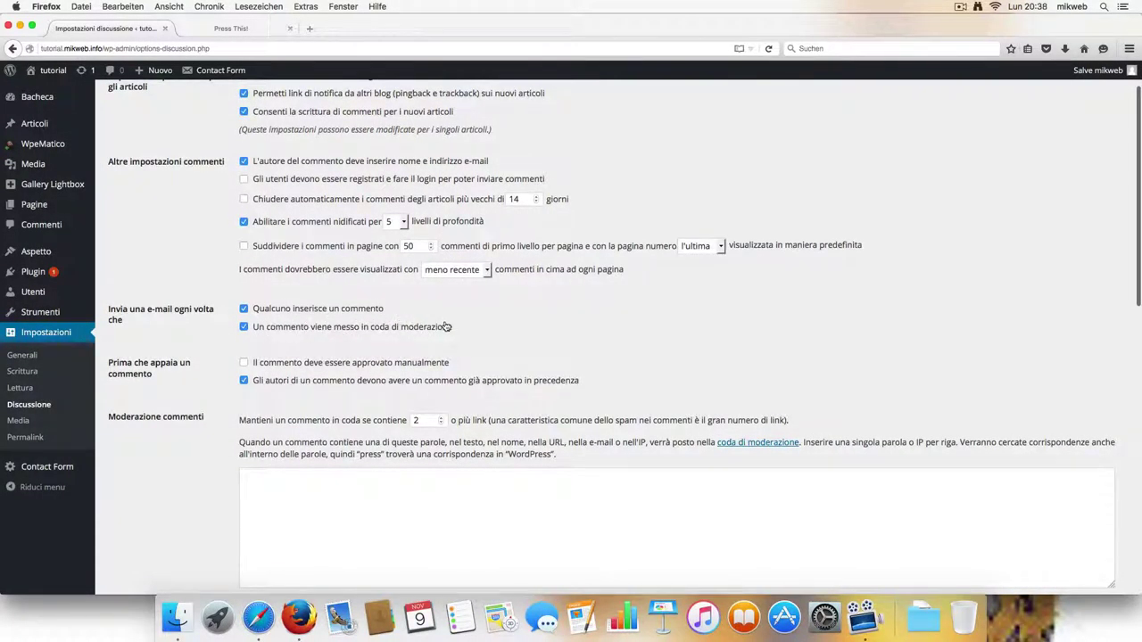
scroll(457, 335, "down", 3)
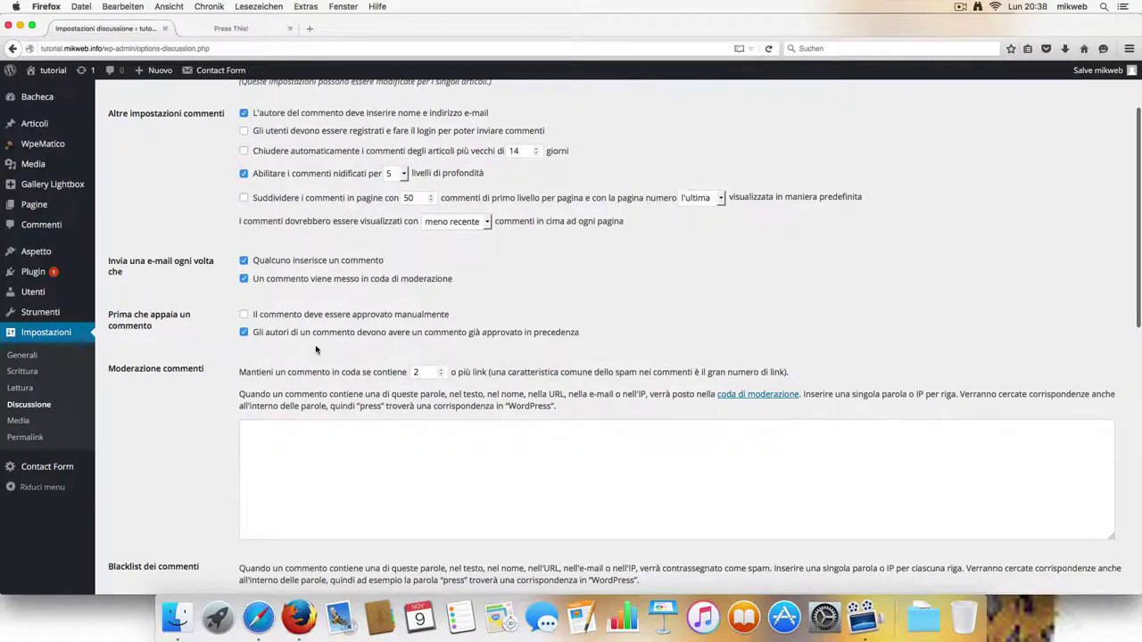
scroll(348, 351, "down", 1)
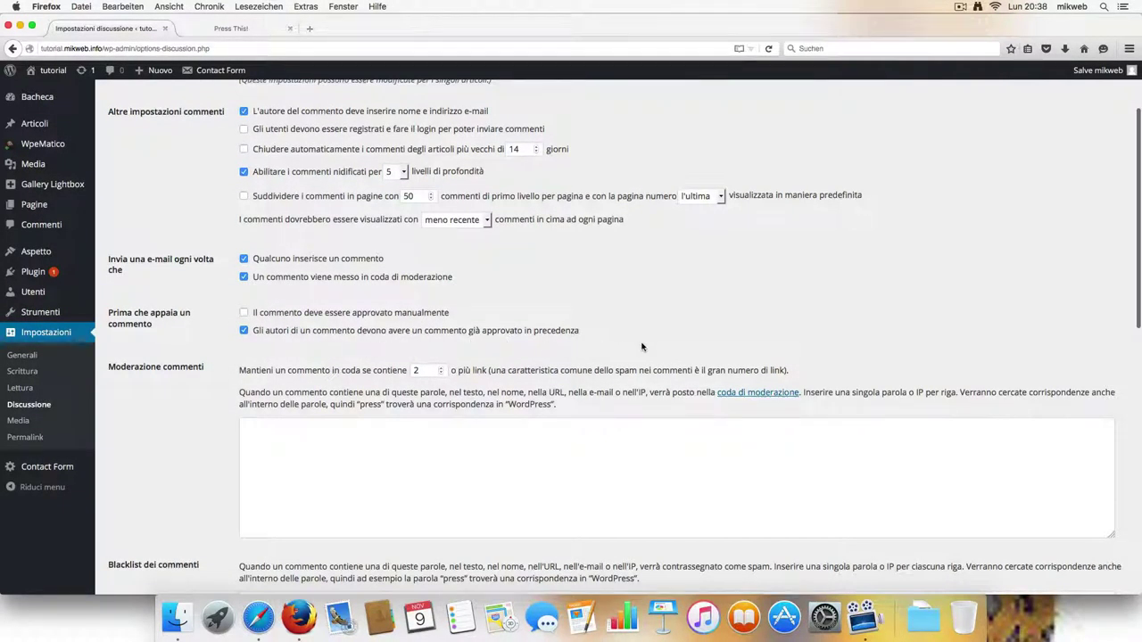
scroll(642, 348, "down", 1)
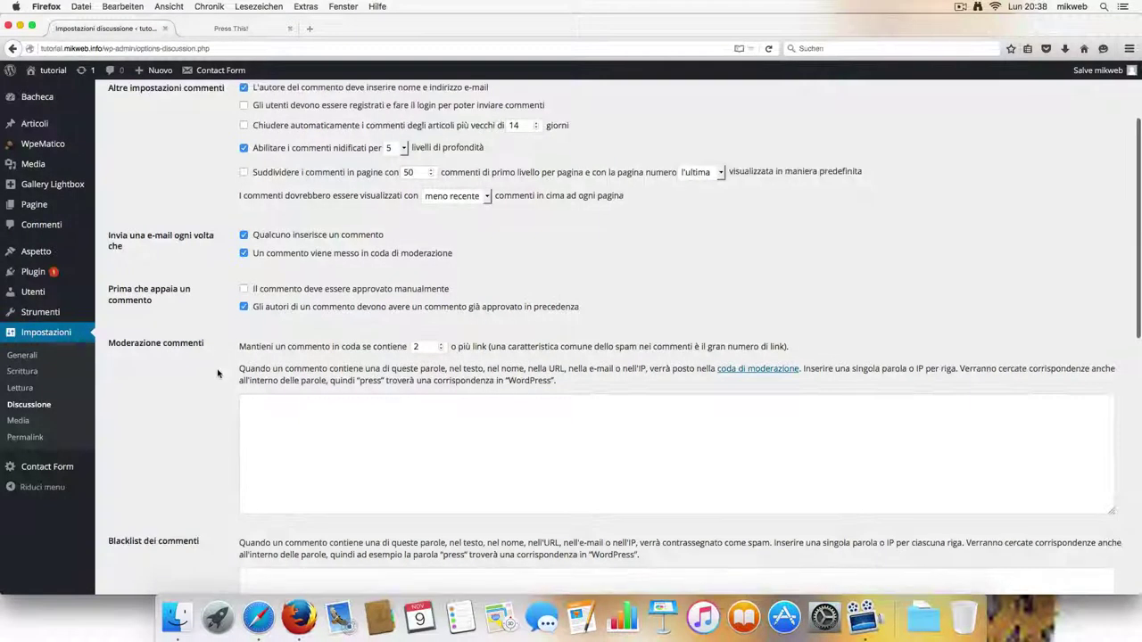
scroll(249, 352, "down", 2)
scroll(393, 332, "down", 2)
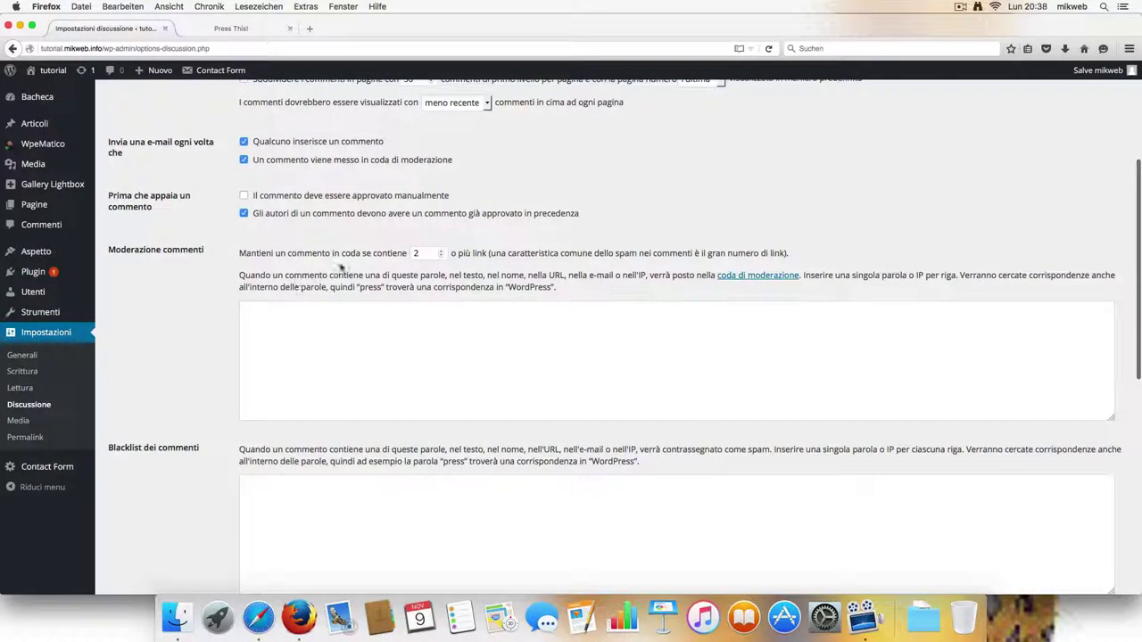
scroll(433, 282, "down", 3)
scroll(255, 332, "down", 6)
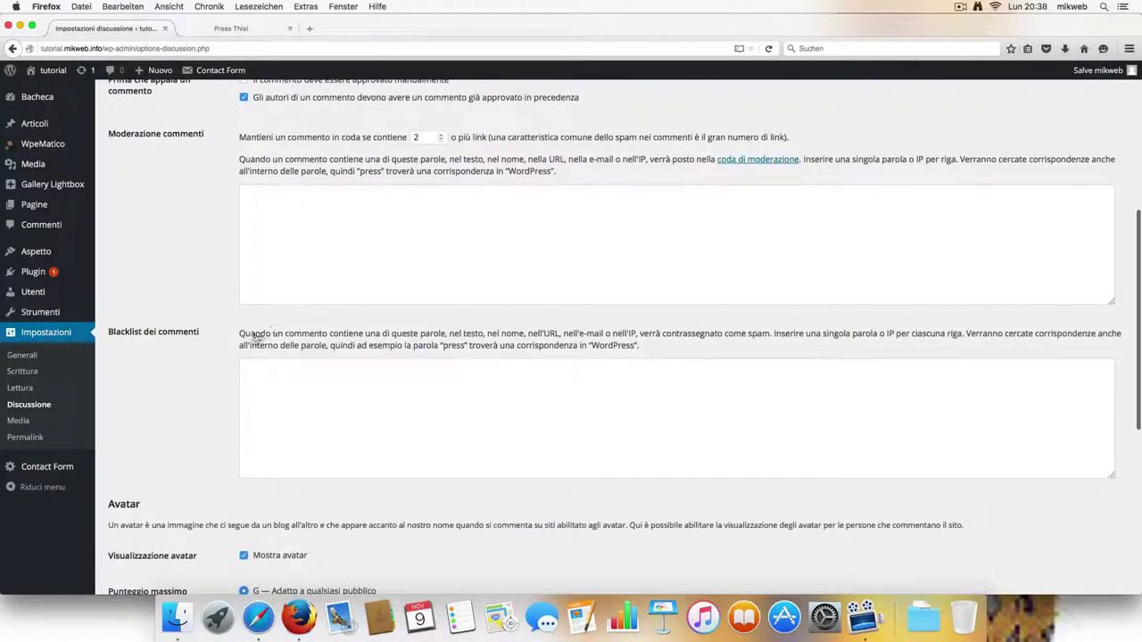
scroll(258, 329, "down", 5)
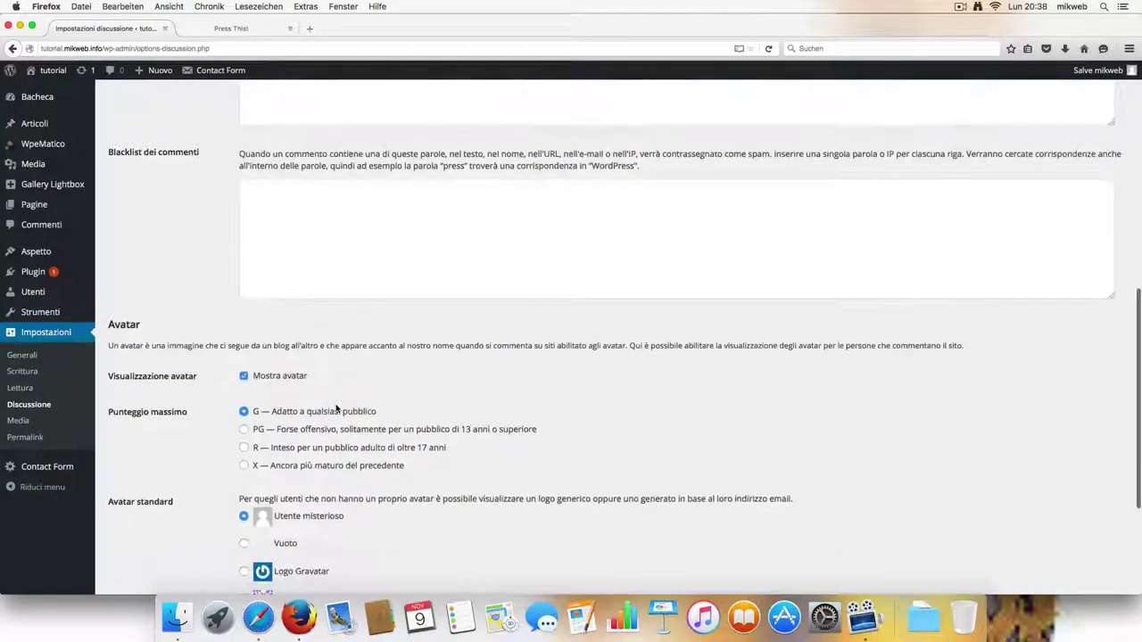
scroll(340, 408, "down", 1)
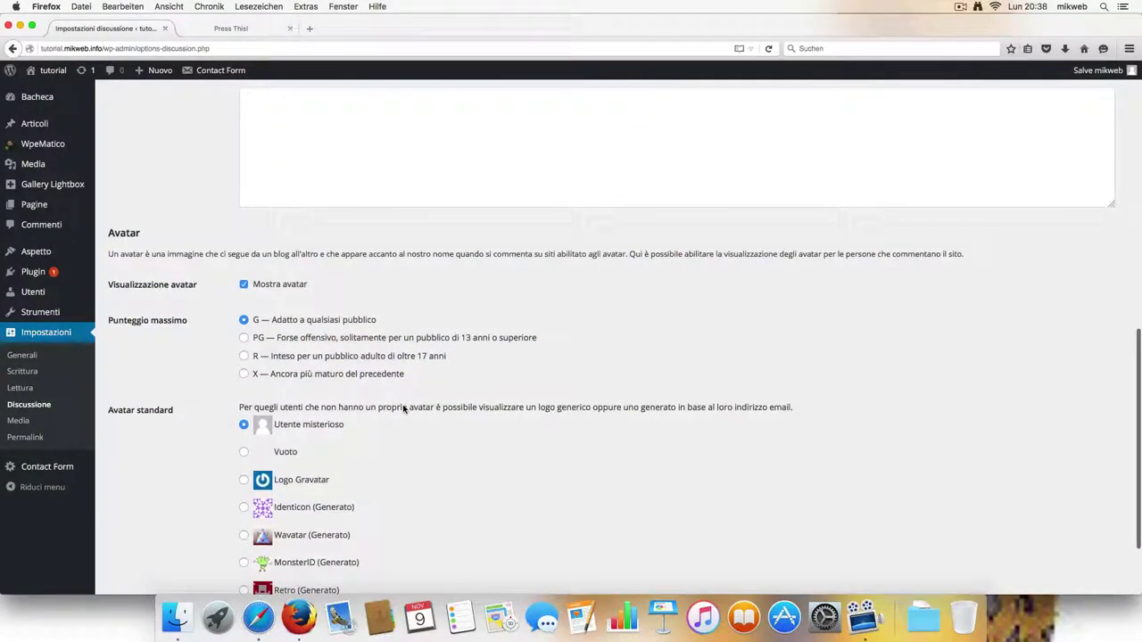
scroll(403, 409, "down", 1)
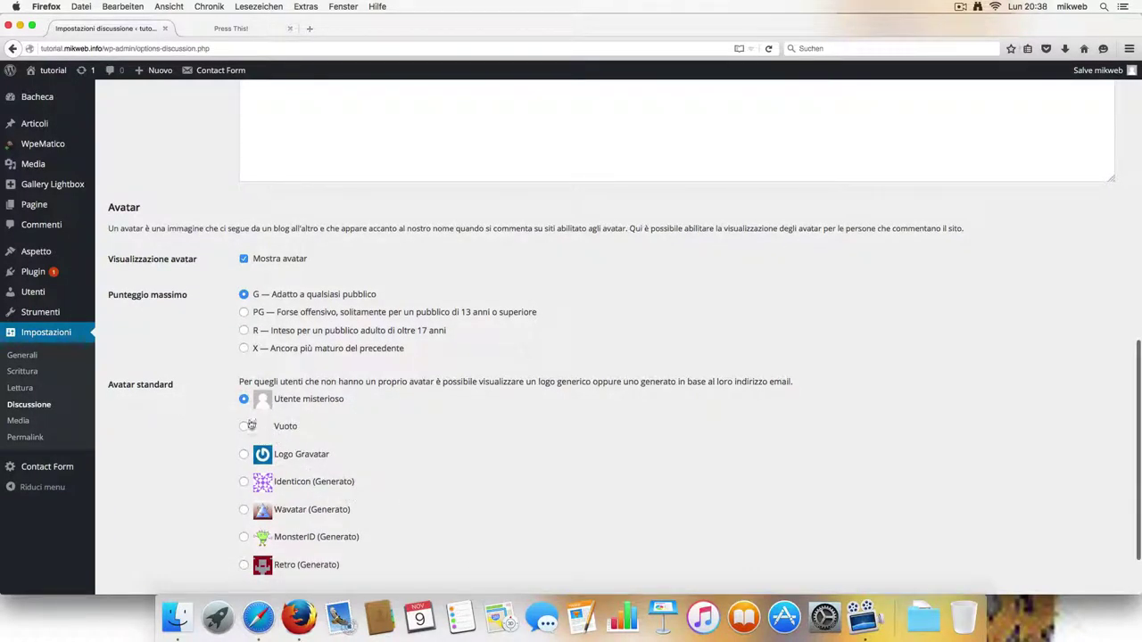
scroll(298, 430, "down", 2)
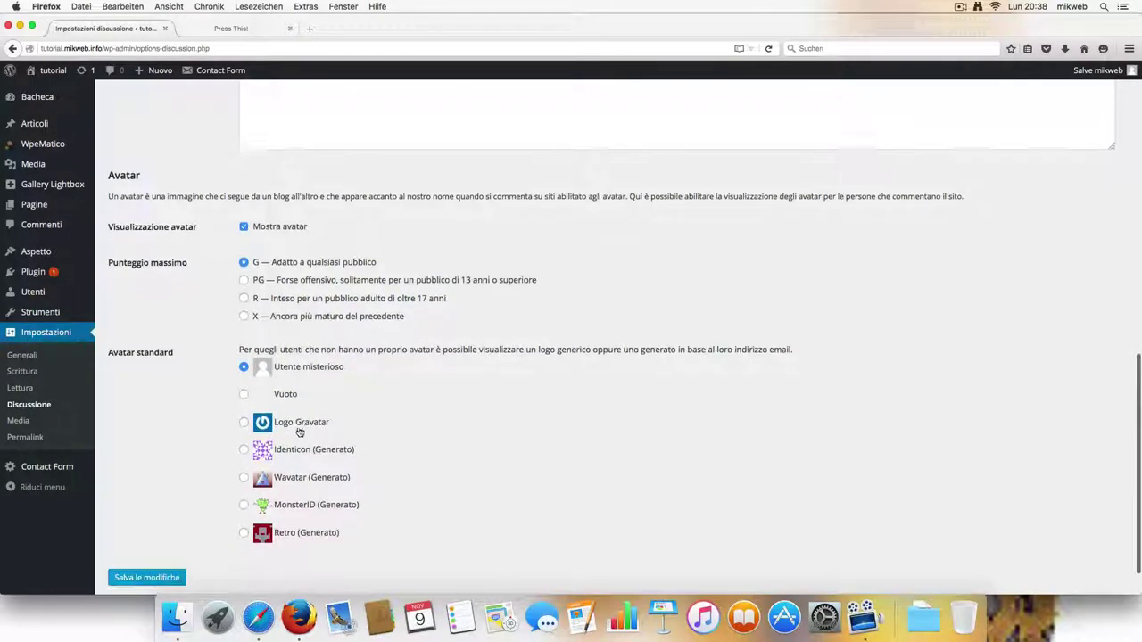
Try the Vuoto and Logo Gravatar avatars, finally selecting MonsterID (Generato).
left_click(243, 386)
left_click(244, 414)
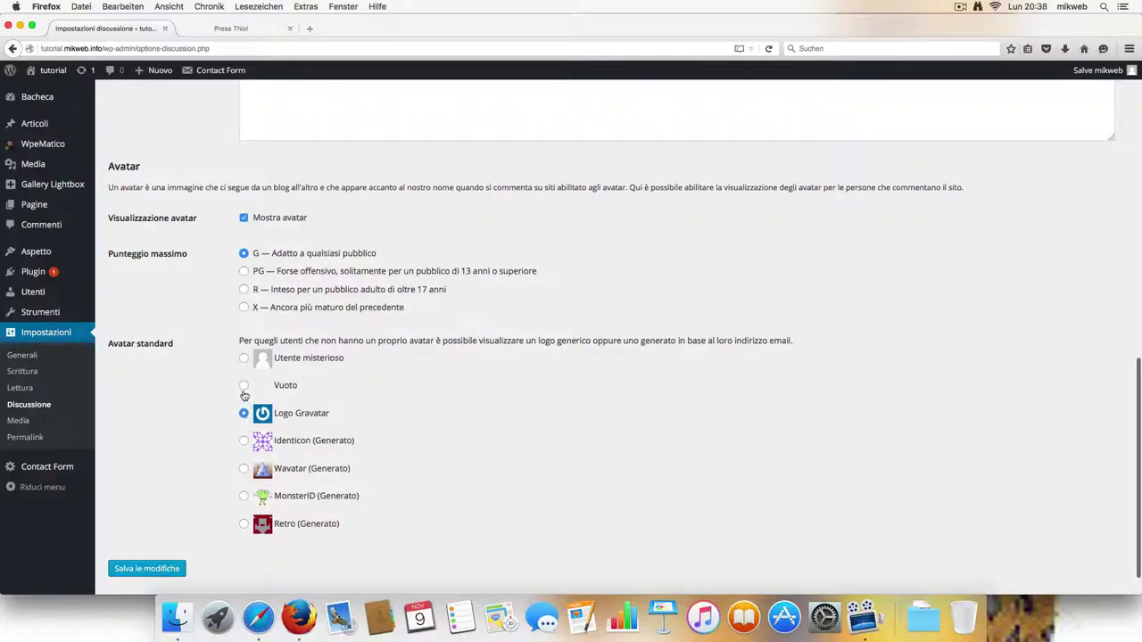
left_click(243, 385)
scroll(397, 486, "down", 2)
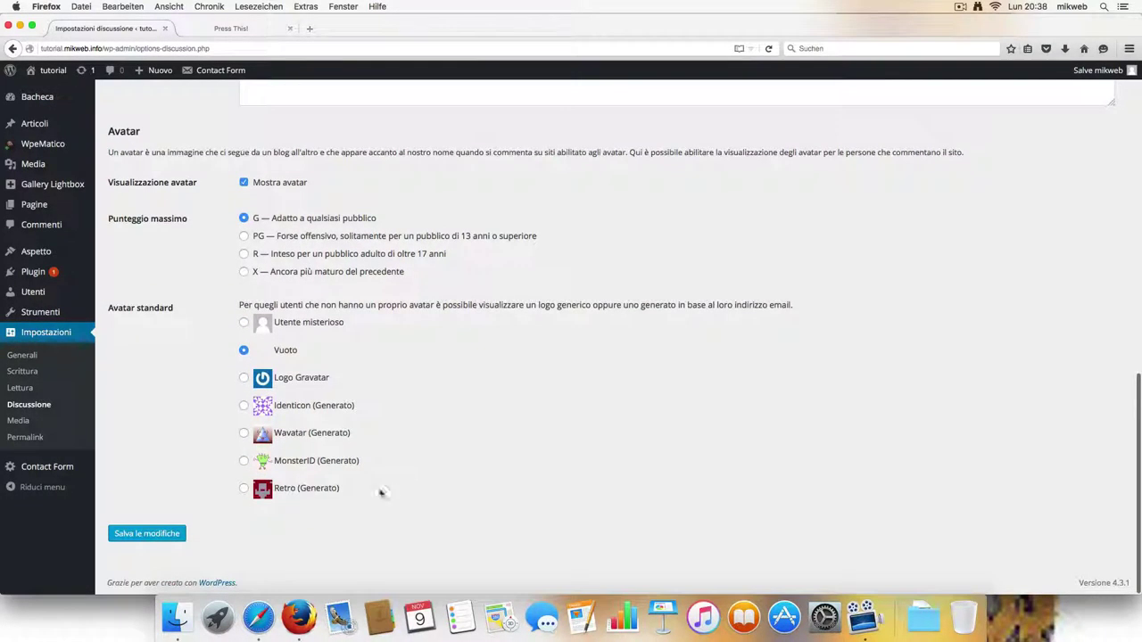
left_click(244, 462)
Open the Media settings to review the 150×150 thumbnail size and month/year upload folders.
left_click(19, 421)
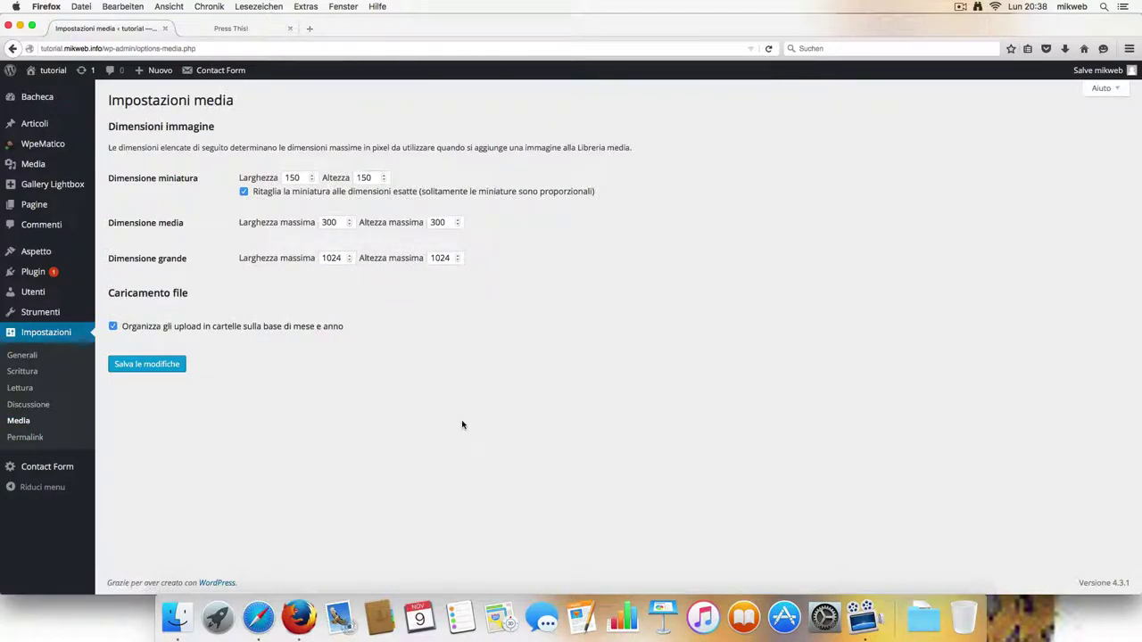
mouse_move(40, 97)
Save the Data e nome permalink structure, view the public site, then minimize Firefox.
left_click(34, 437)
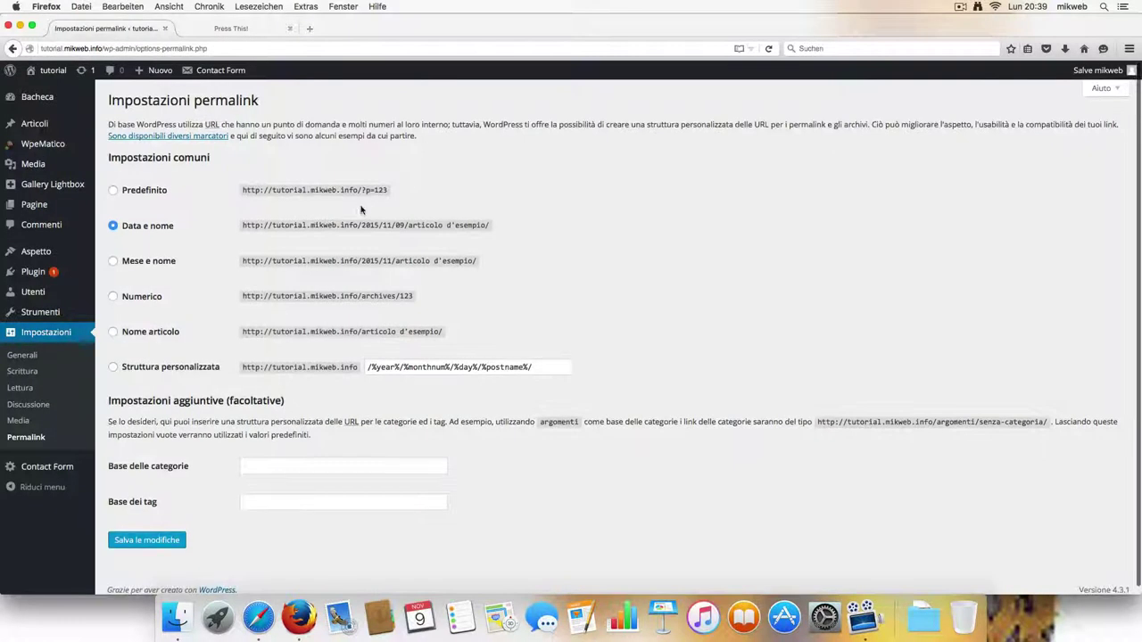
scroll(415, 267, "down", 1)
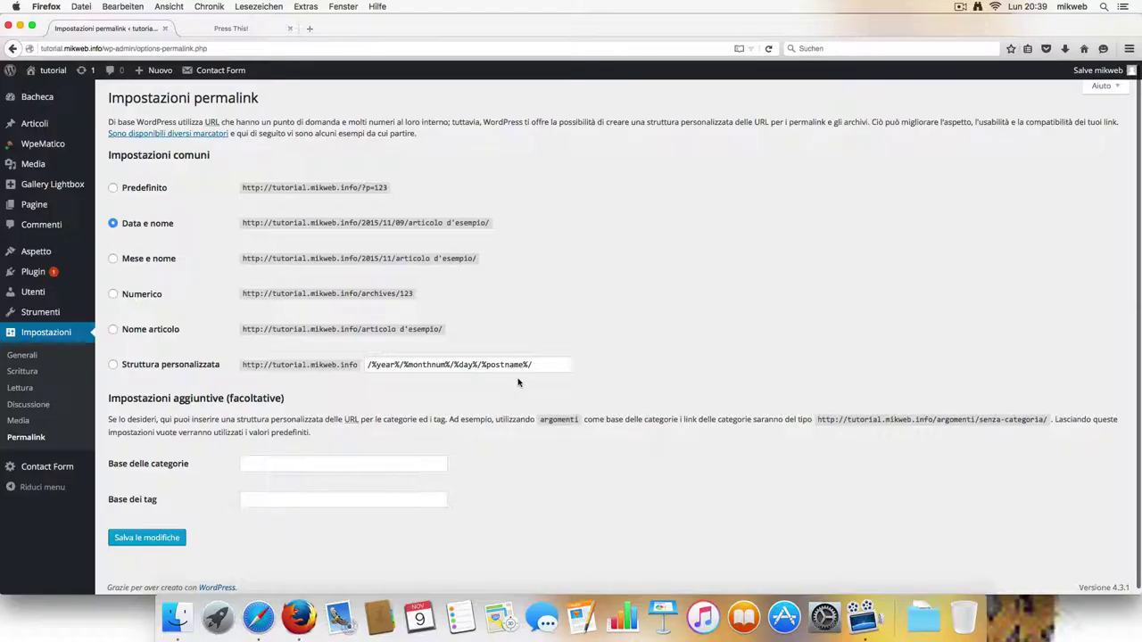
scroll(496, 385, "down", 1)
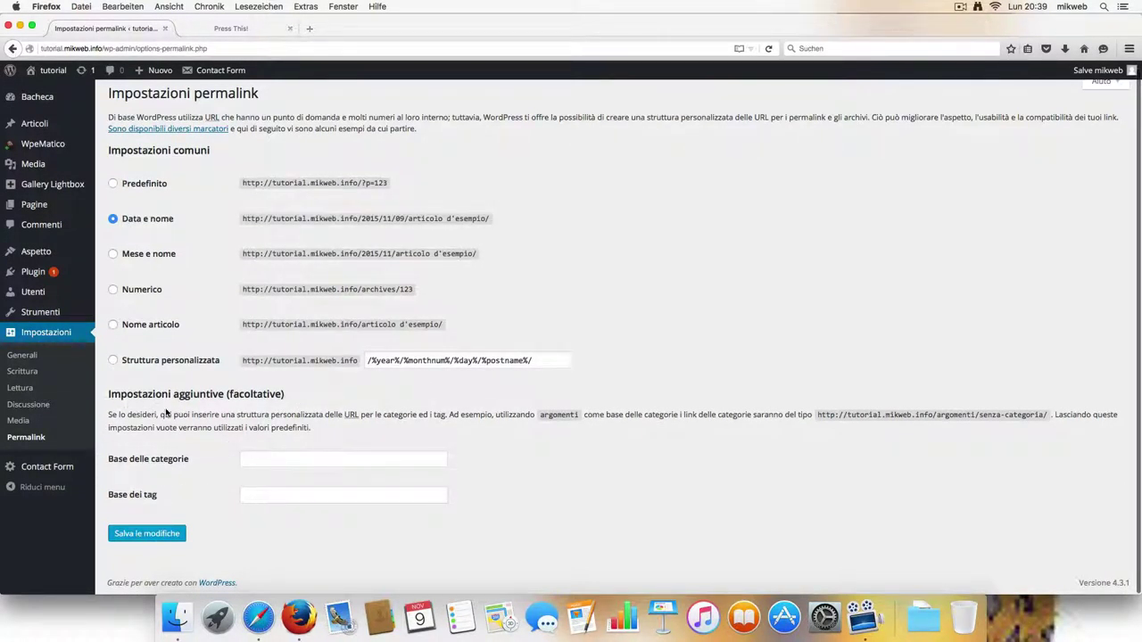
left_click(159, 536)
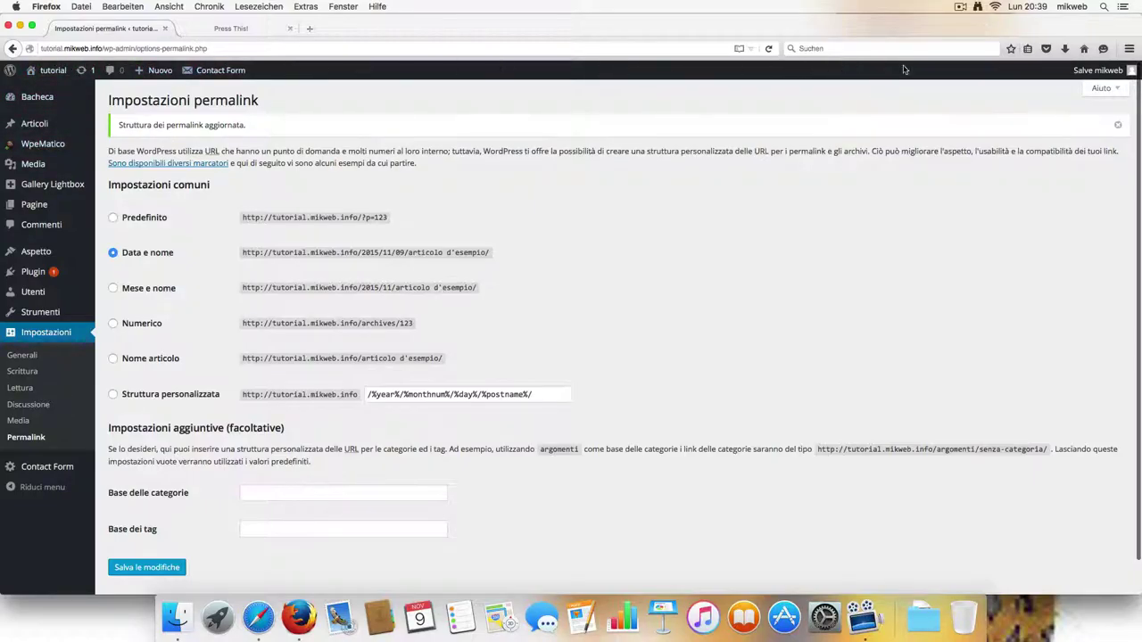
left_click(61, 71)
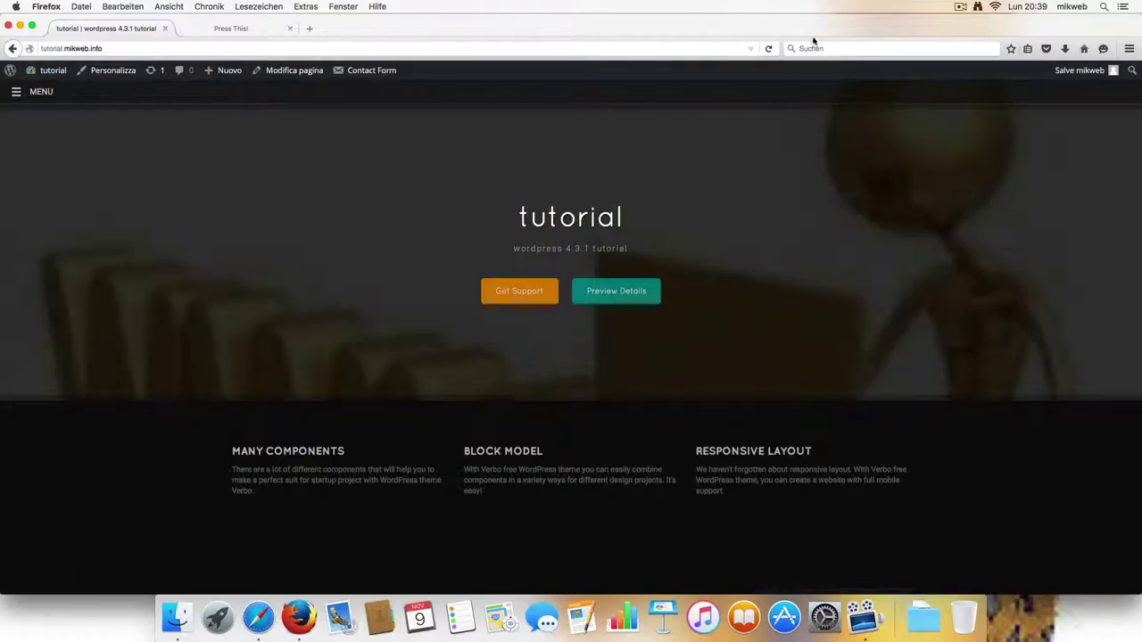
left_click(21, 27)
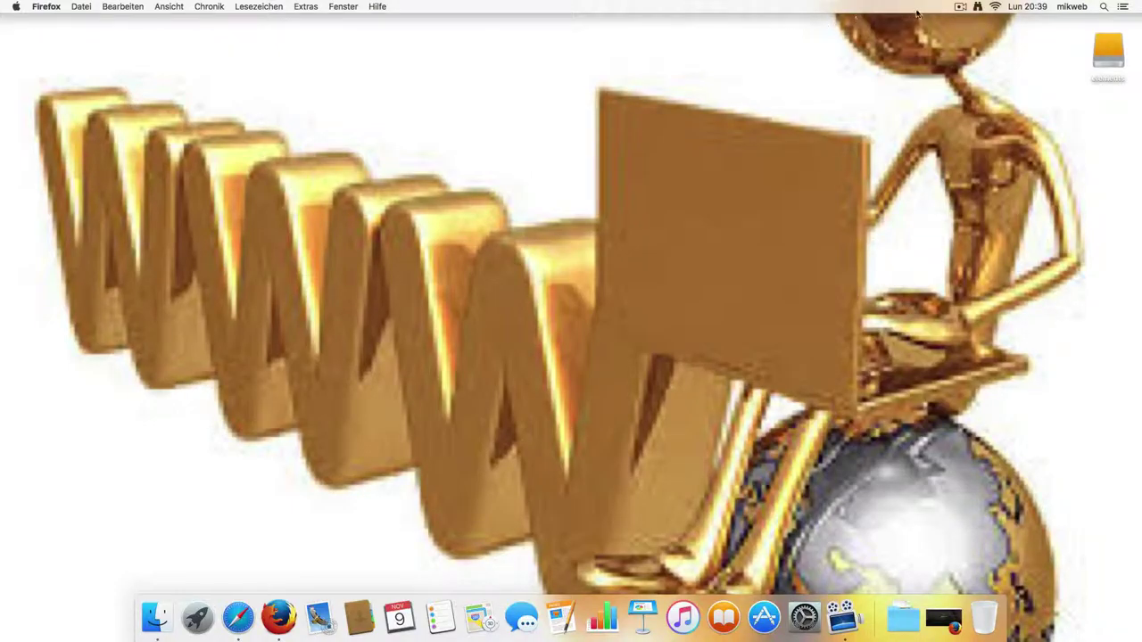
Pause the ScreenFlow recording from its menu-bar icon.
left_click(960, 8)
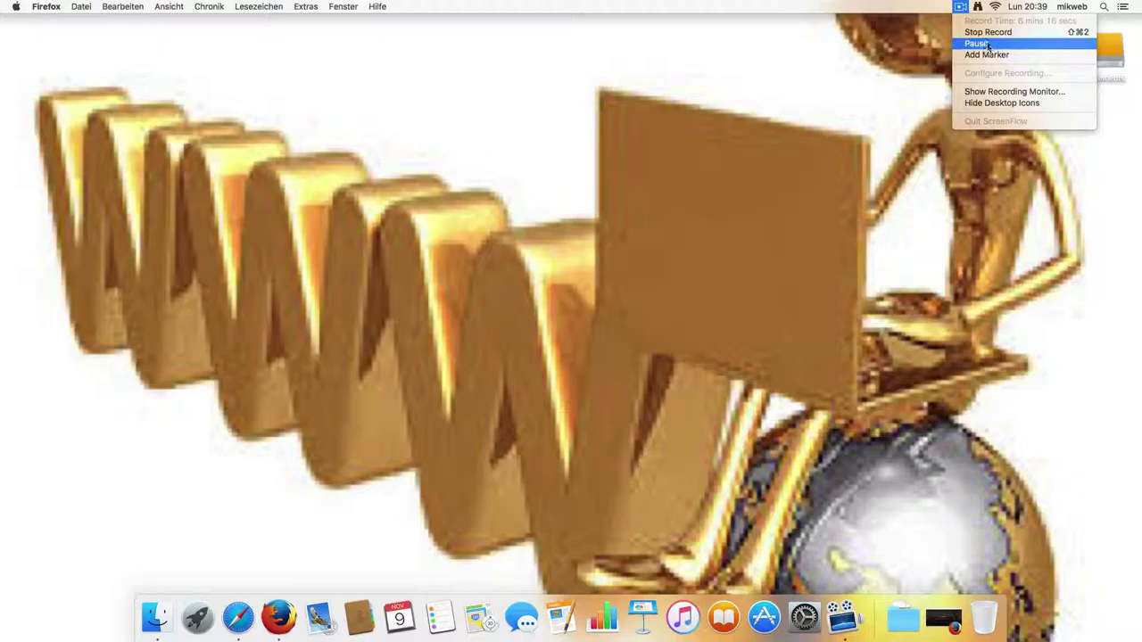
left_click(977, 44)
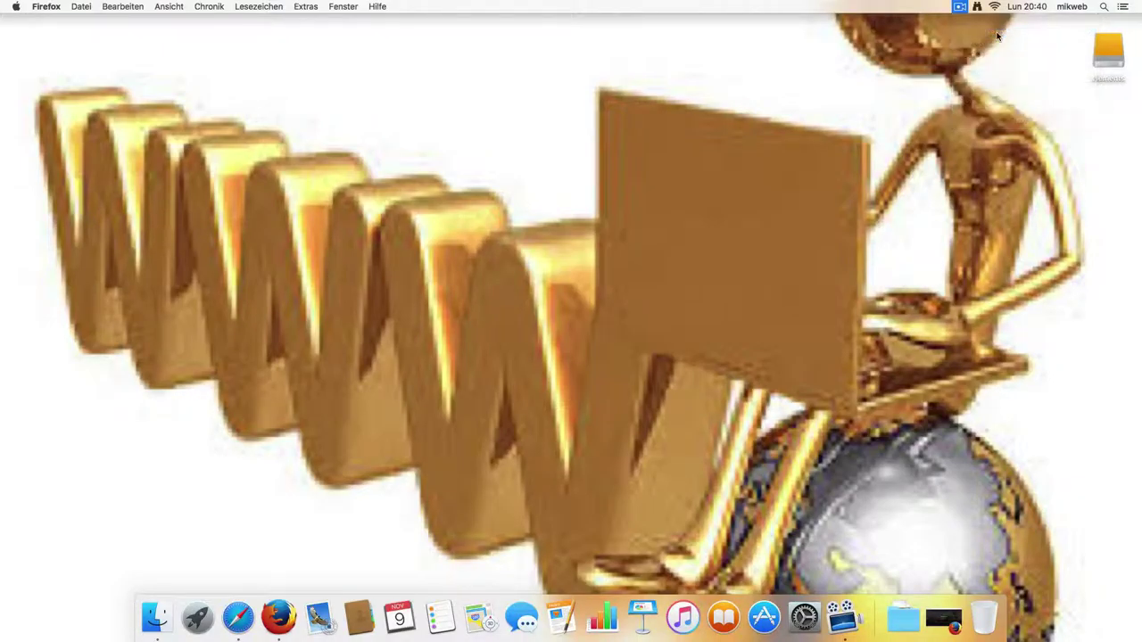